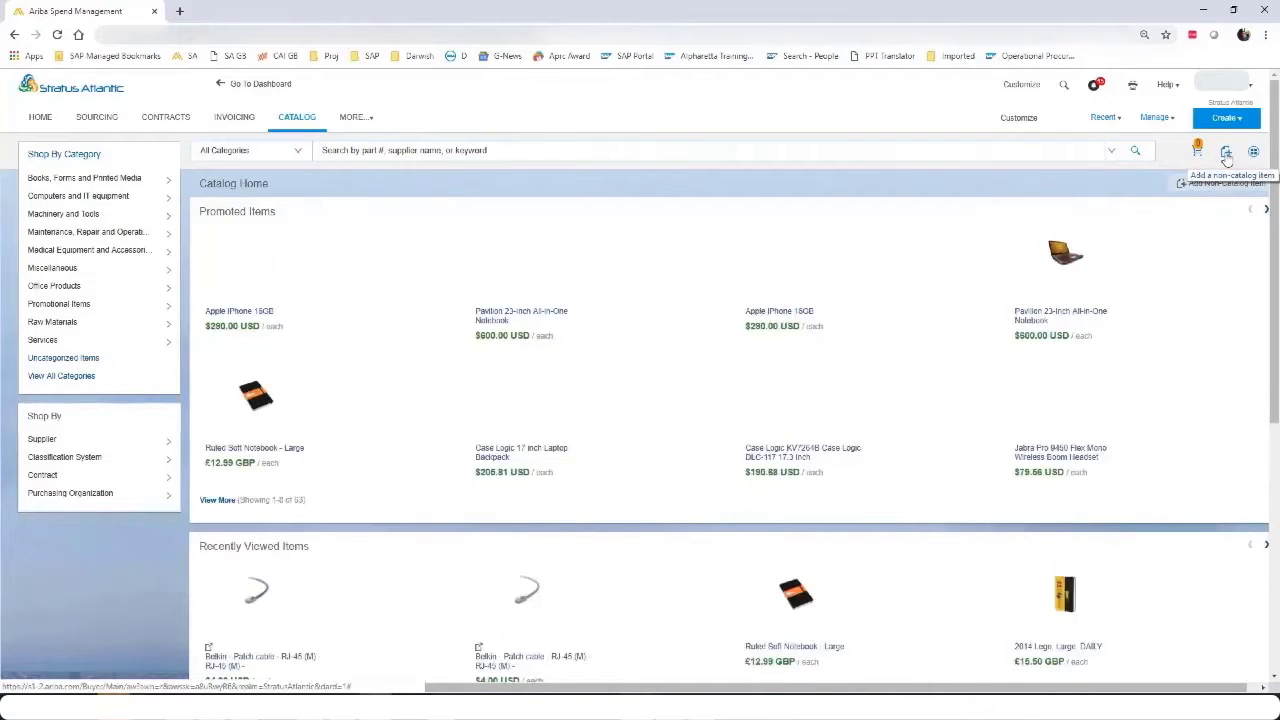
Create a non-catalog item with the full description "Consulting Service Parent Line".
click(1226, 152)
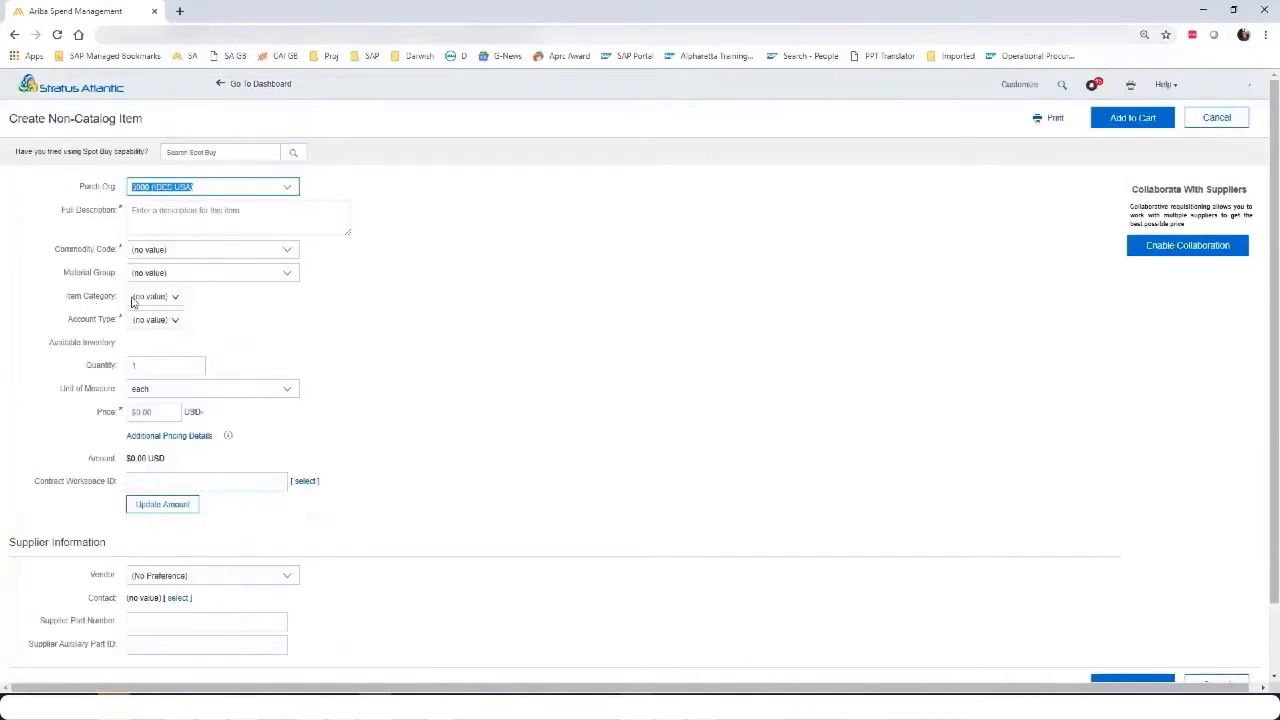
click(176, 299)
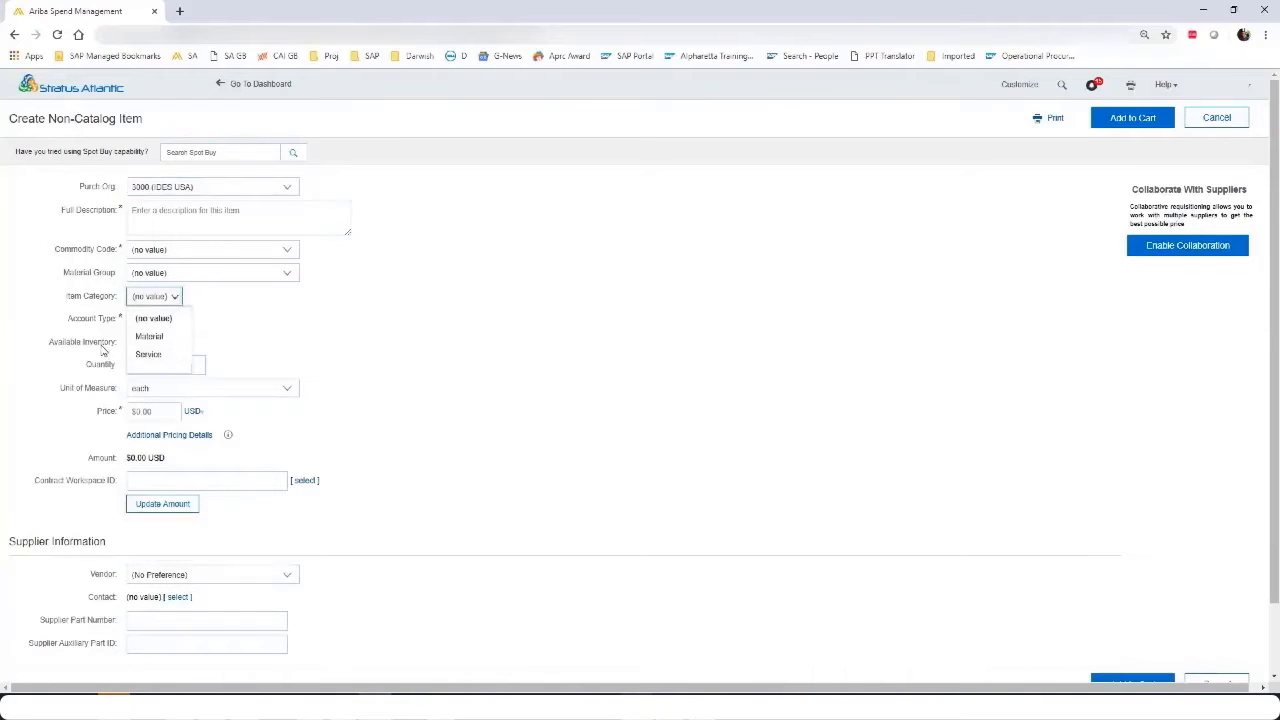
click(276, 341)
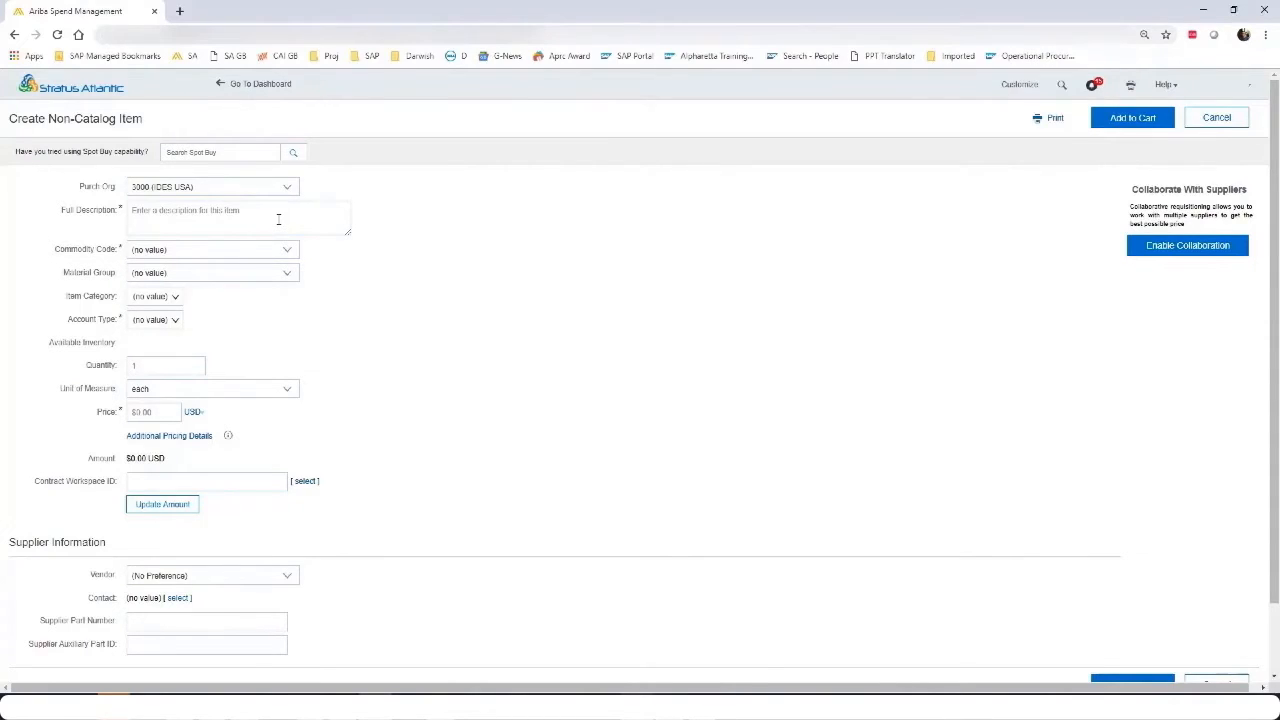
click(282, 213)
key(ctrl+a)
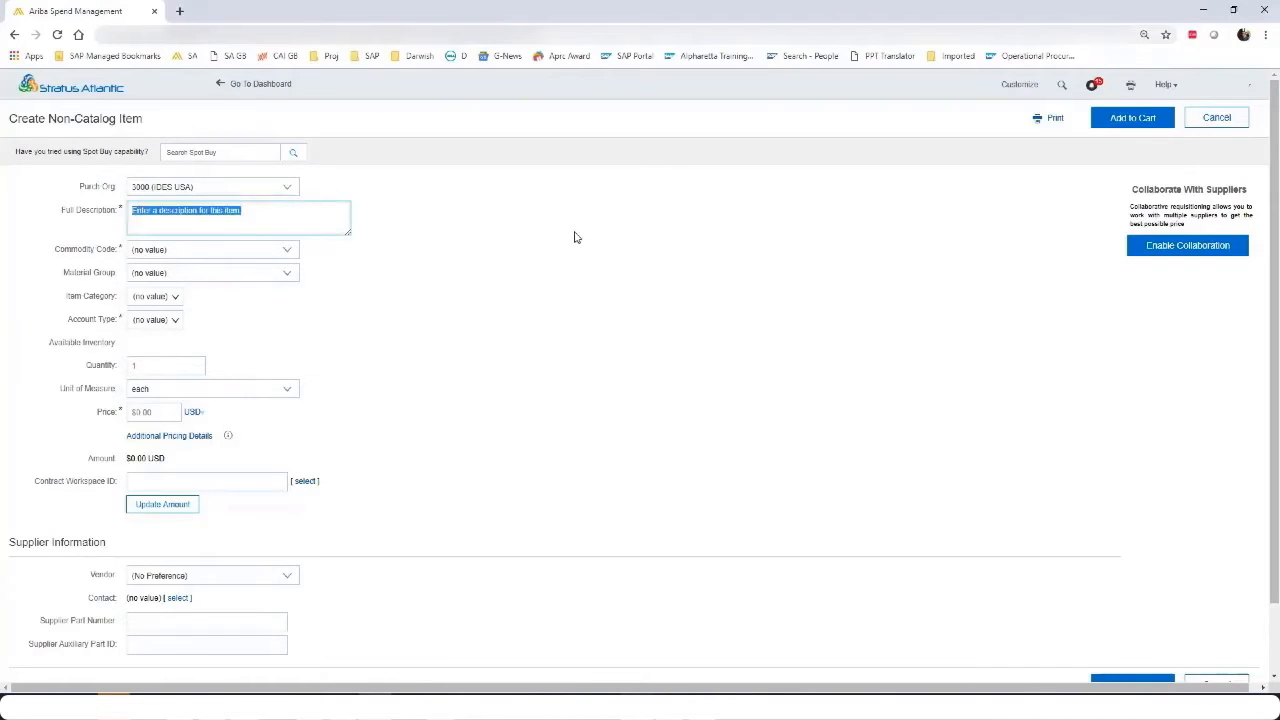
text(Consulting Service Parent Line)
Set the commodity code to Manufacturing equipment maintenance and repair services and the item category to Service.
click(286, 250)
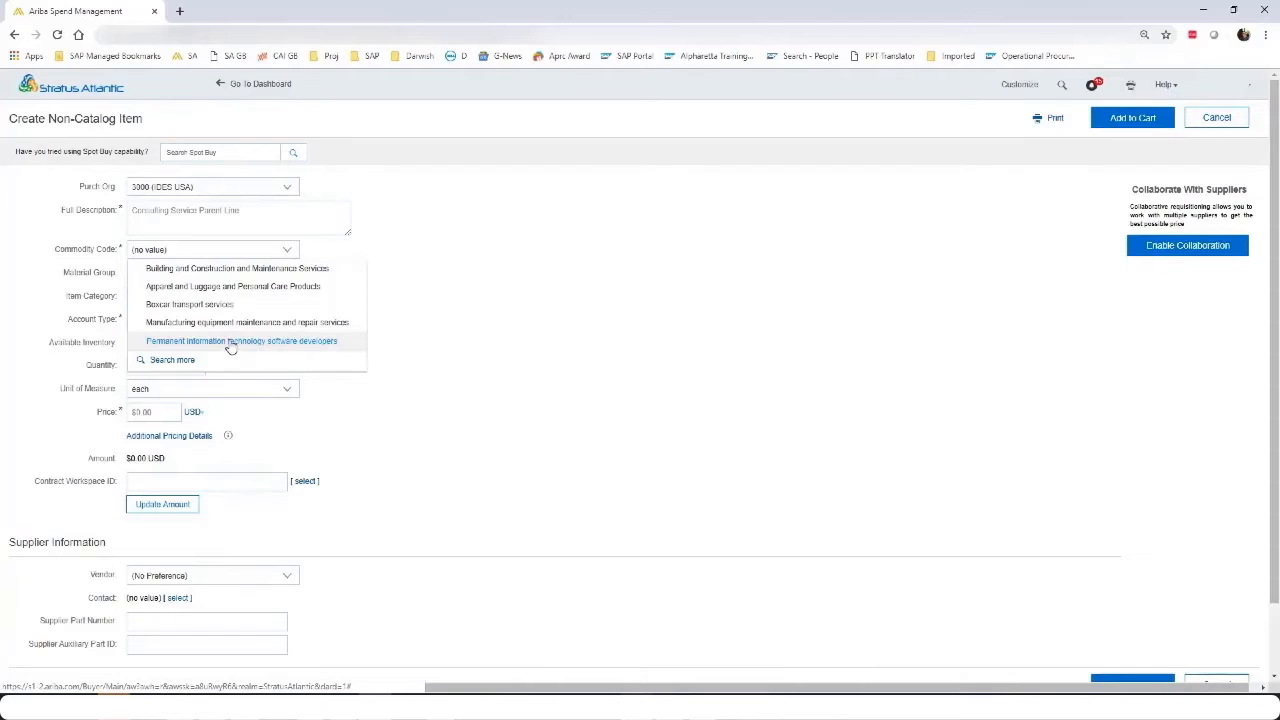
click(210, 322)
click(170, 297)
click(162, 298)
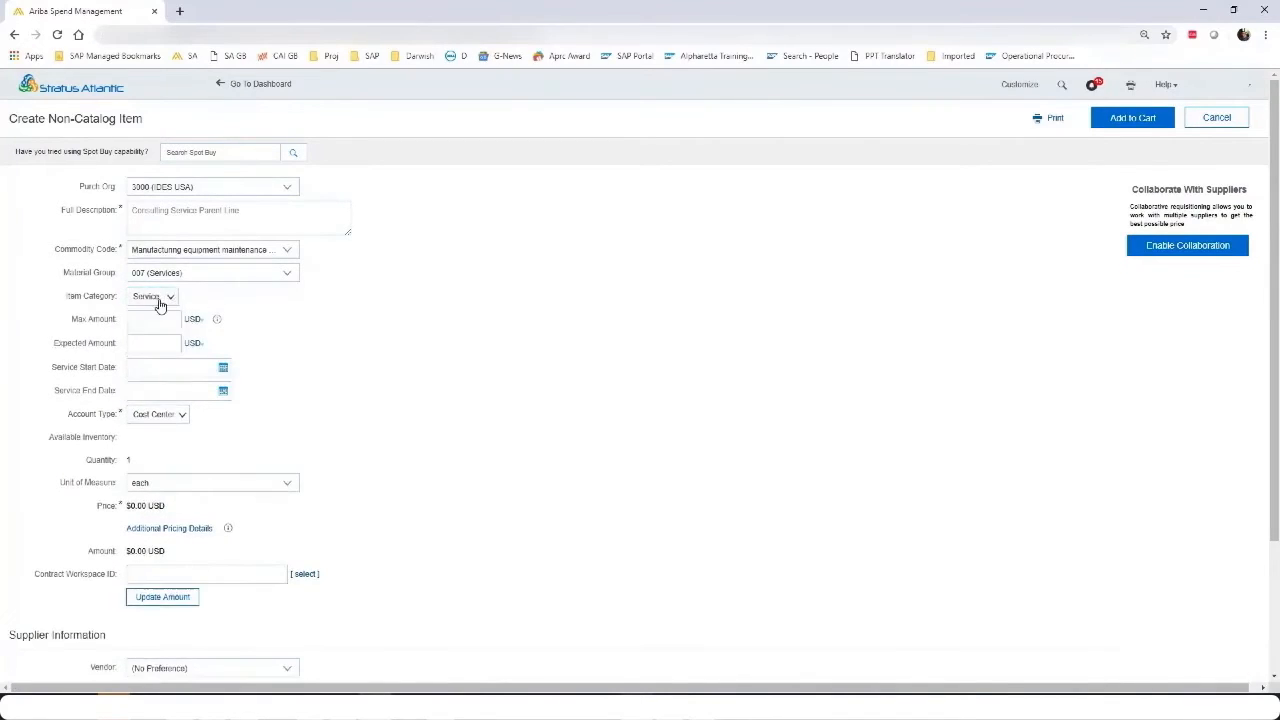
click(168, 299)
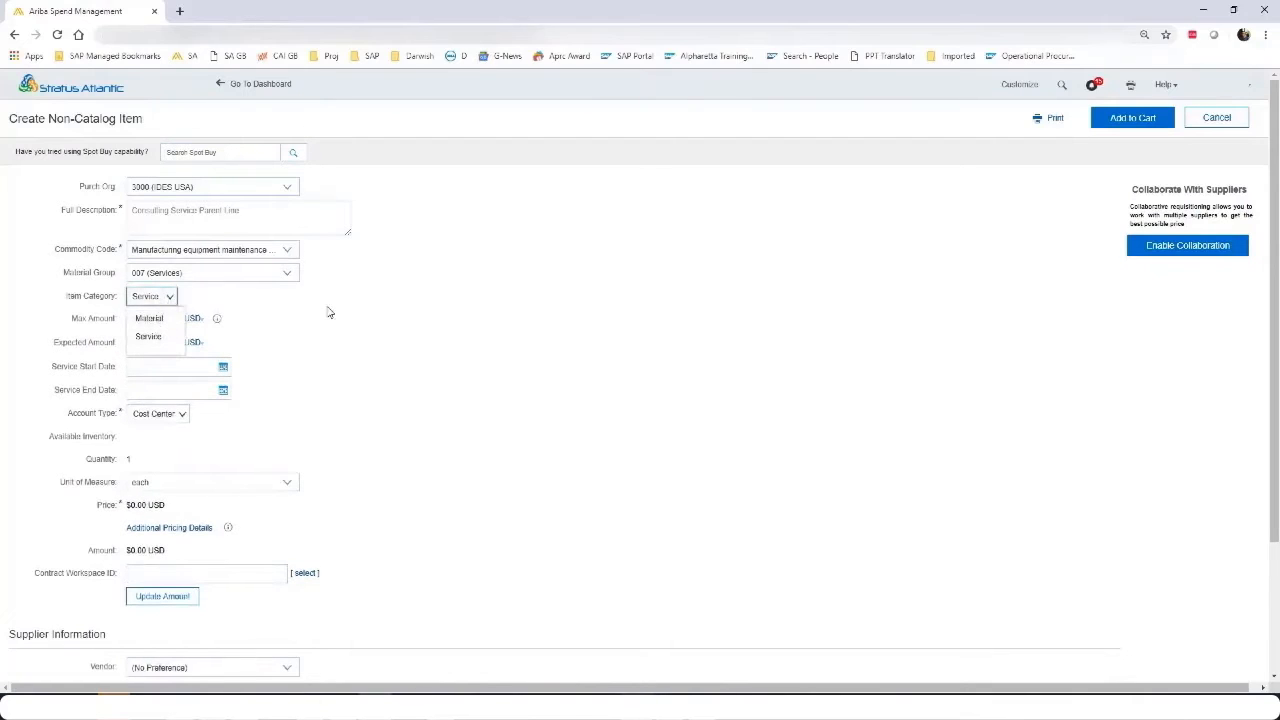
click(150, 319)
click(170, 298)
click(150, 337)
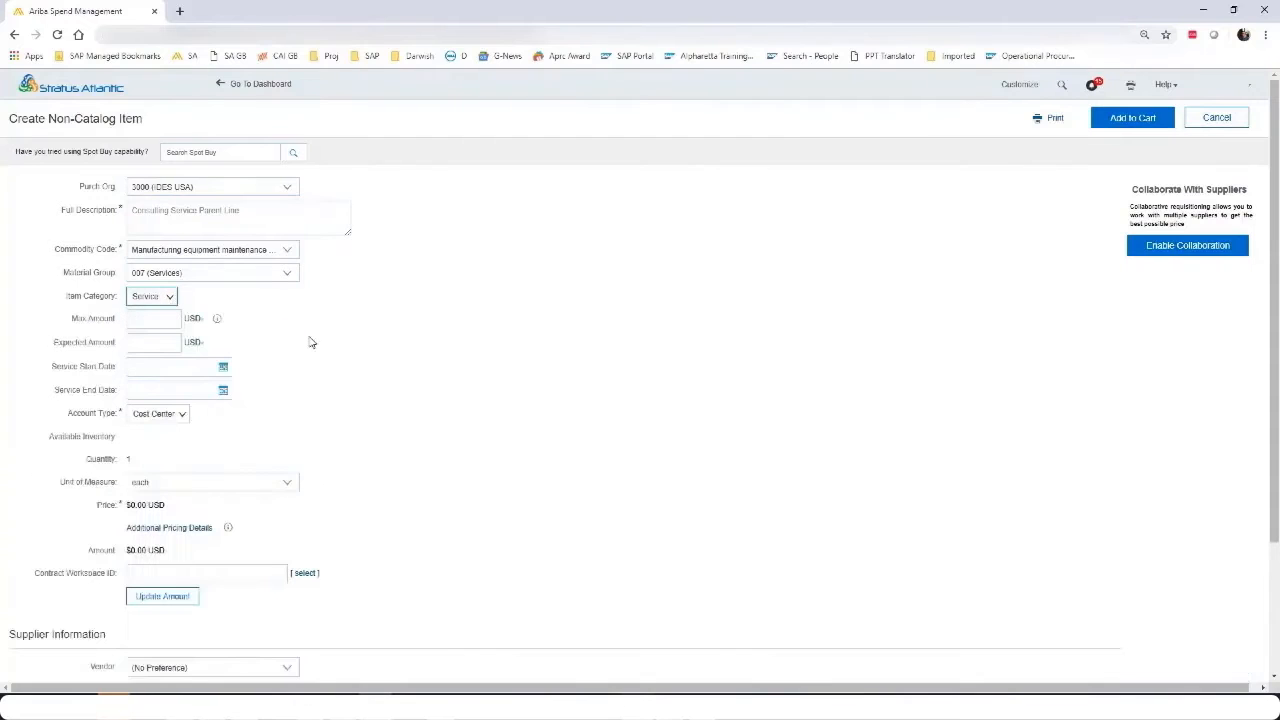
Set the max amount to 50,000 USD and the service period from 1 April 2019 to 31 May 2019.
drag(70, 320, 229, 396)
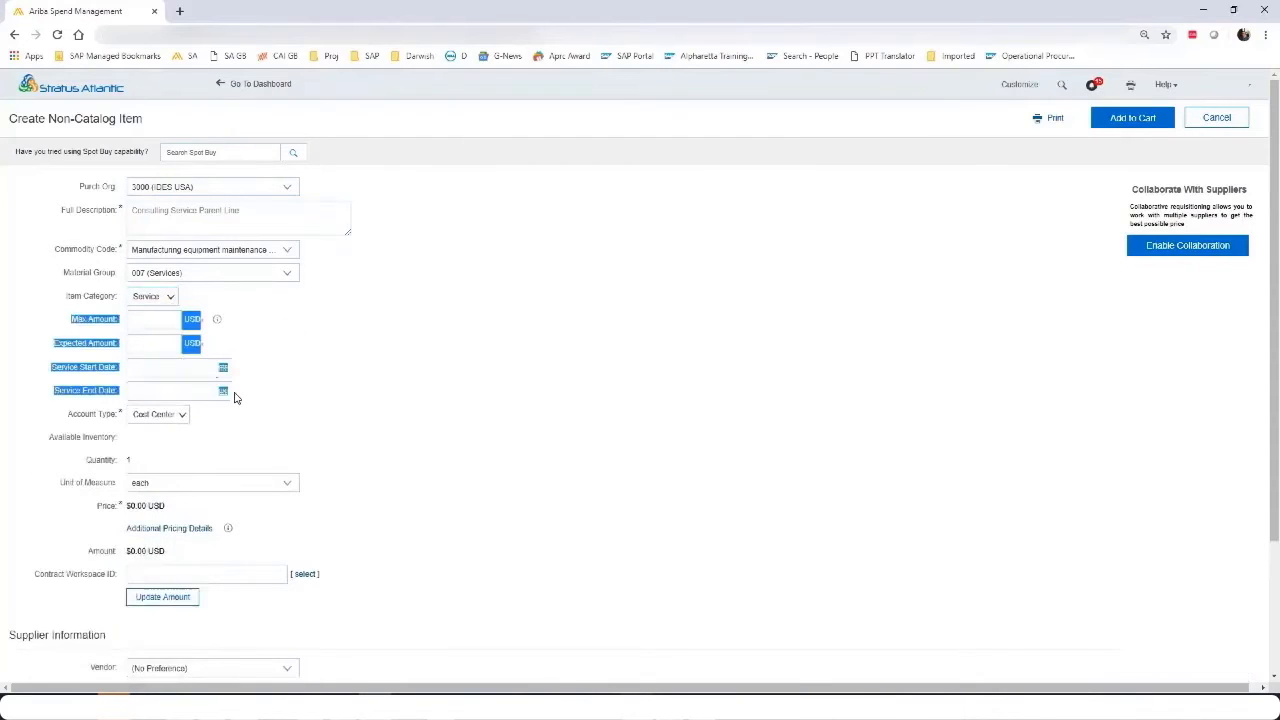
click(280, 403)
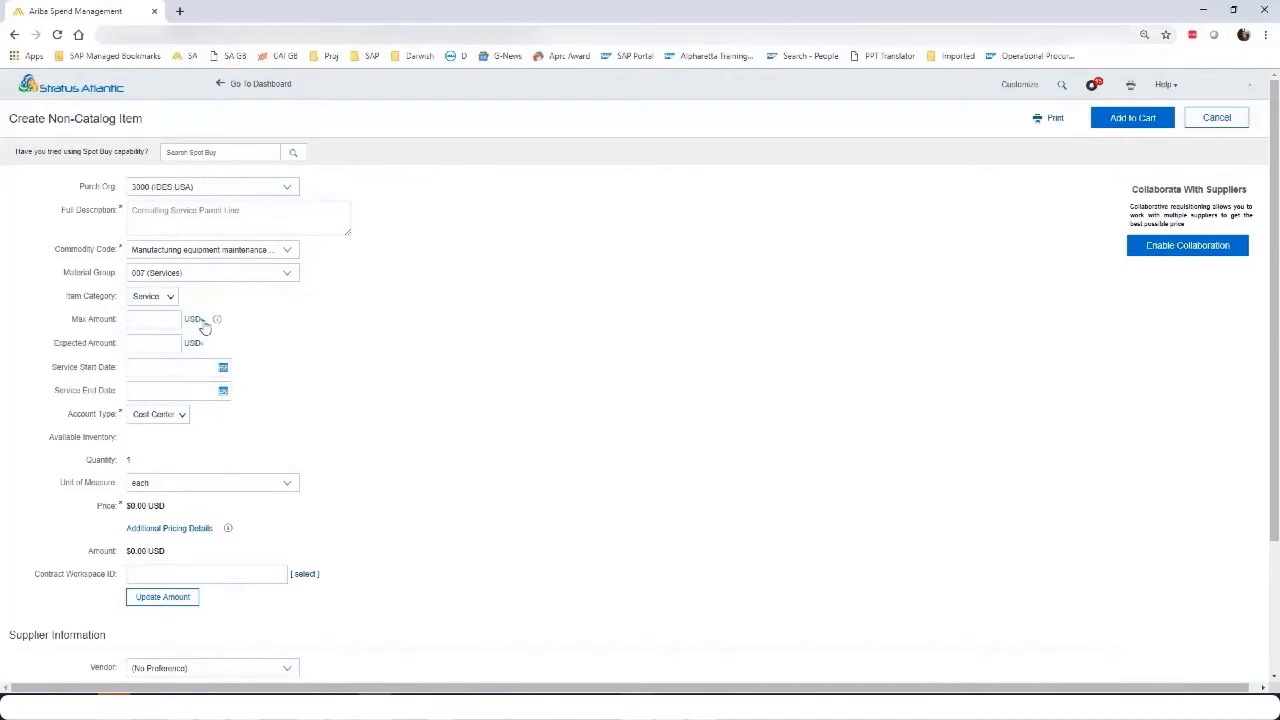
click(139, 320)
click(223, 367)
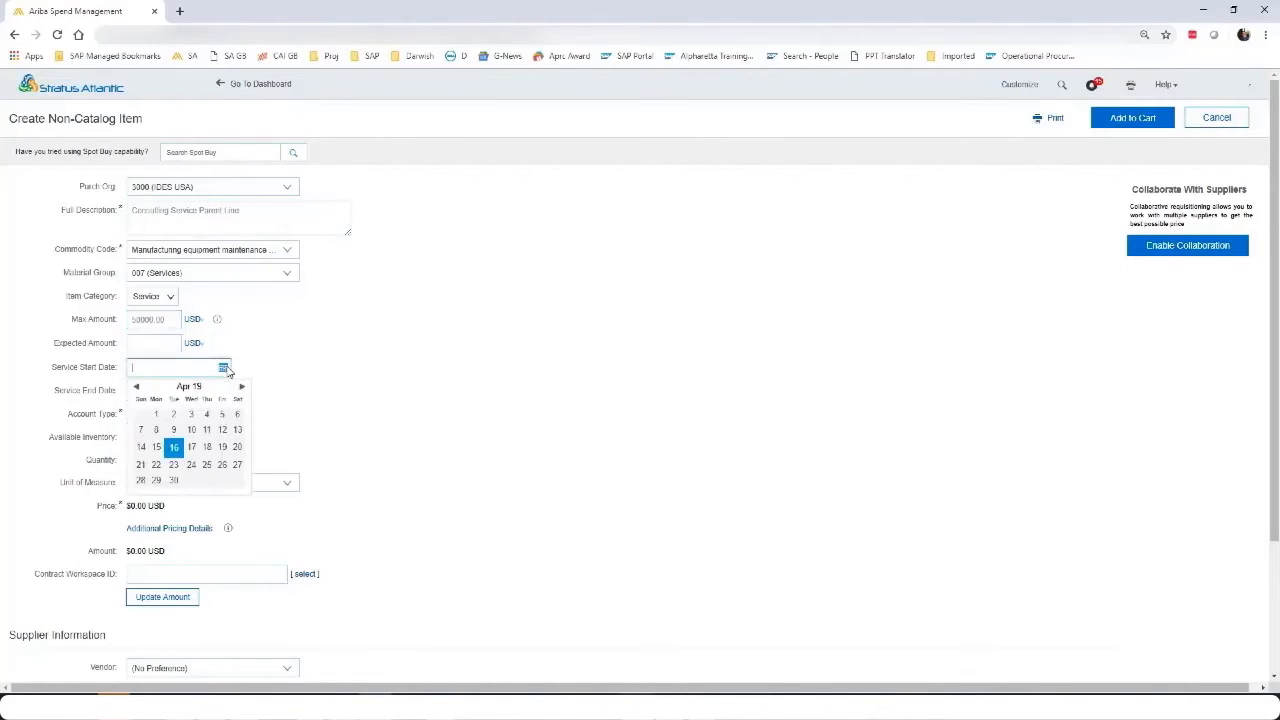
click(158, 414)
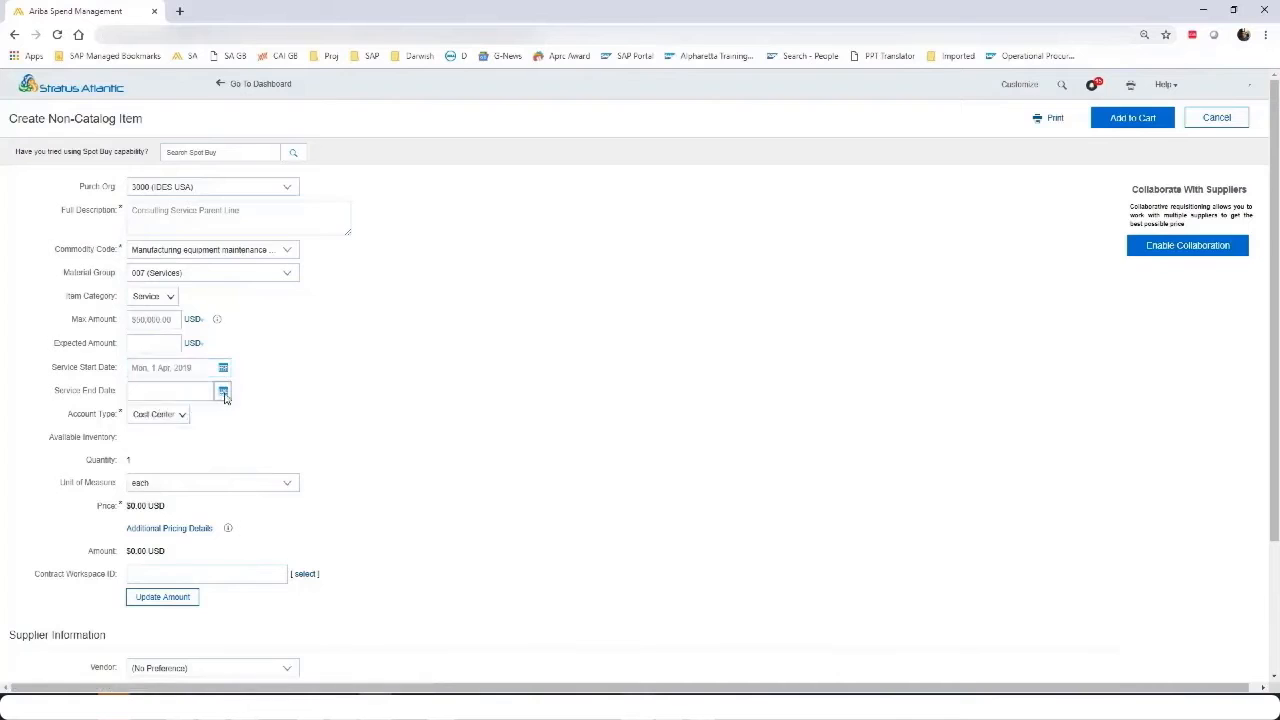
click(223, 390)
click(238, 410)
click(217, 498)
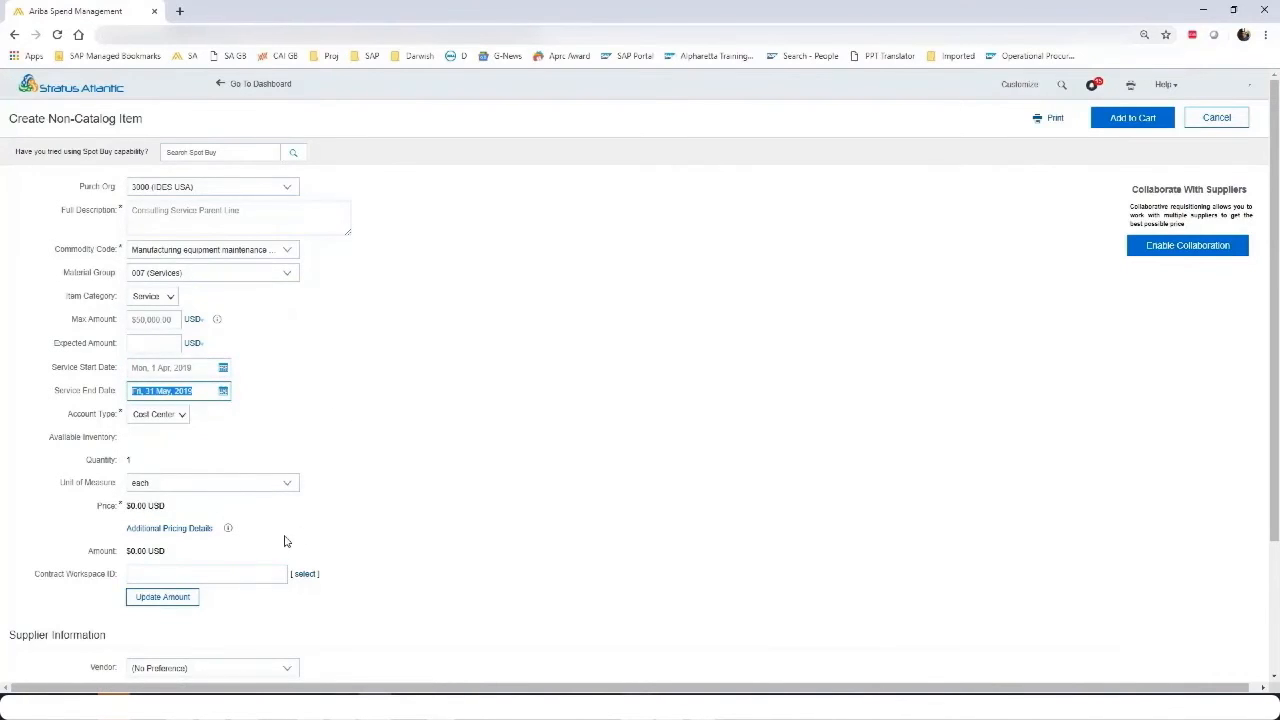
Update the item's amount and choose Stratus IT Supplier as the vendor.
scroll(305, 450, down, 2)
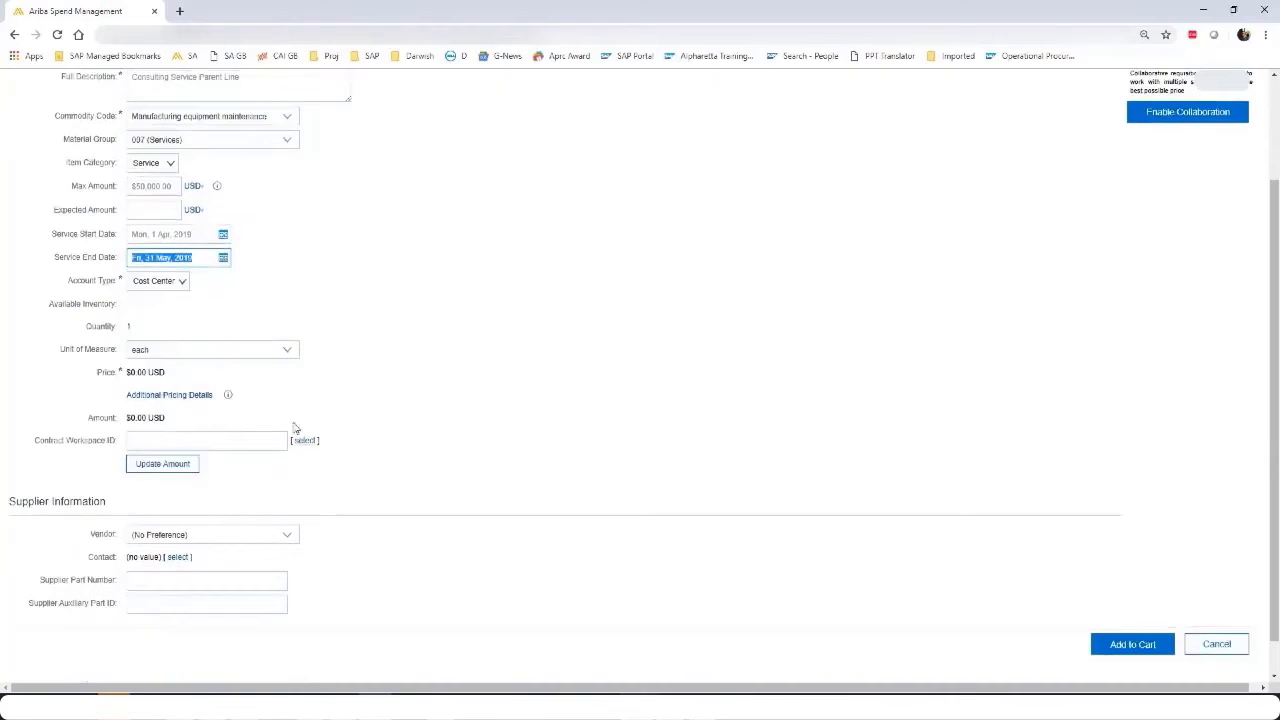
click(162, 464)
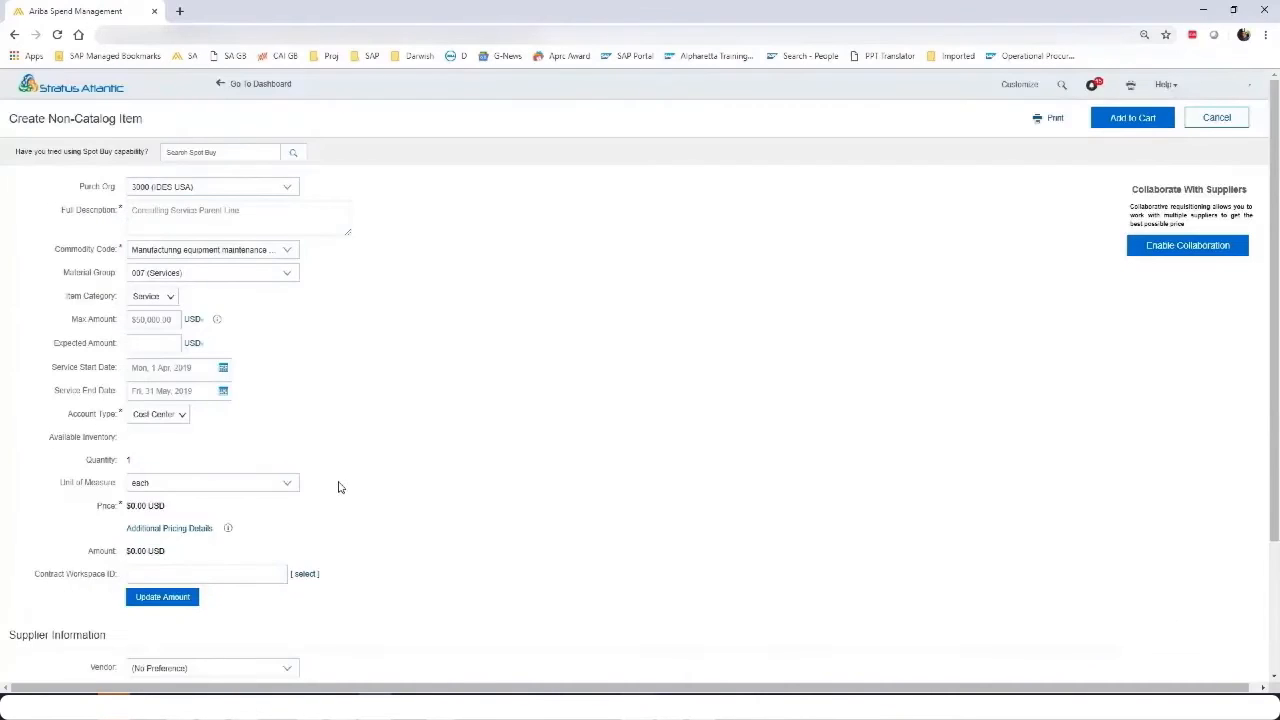
scroll(354, 484, down, 3)
click(284, 499)
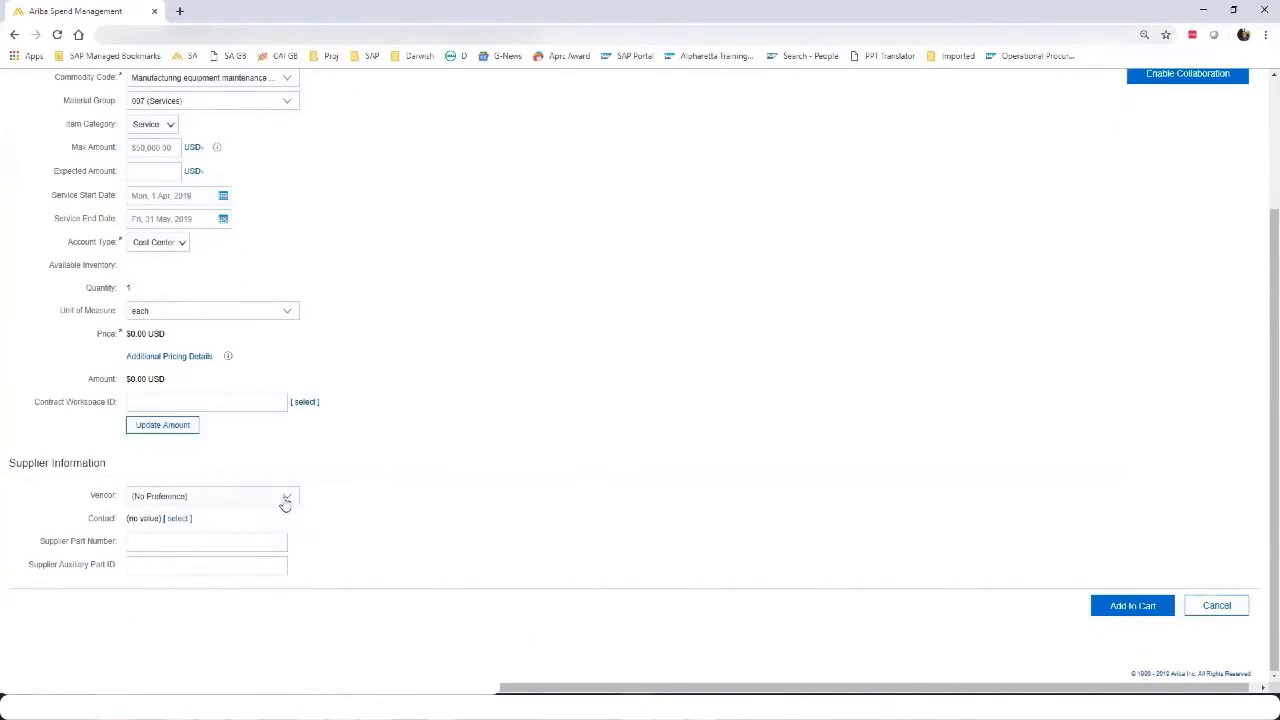
click(239, 519)
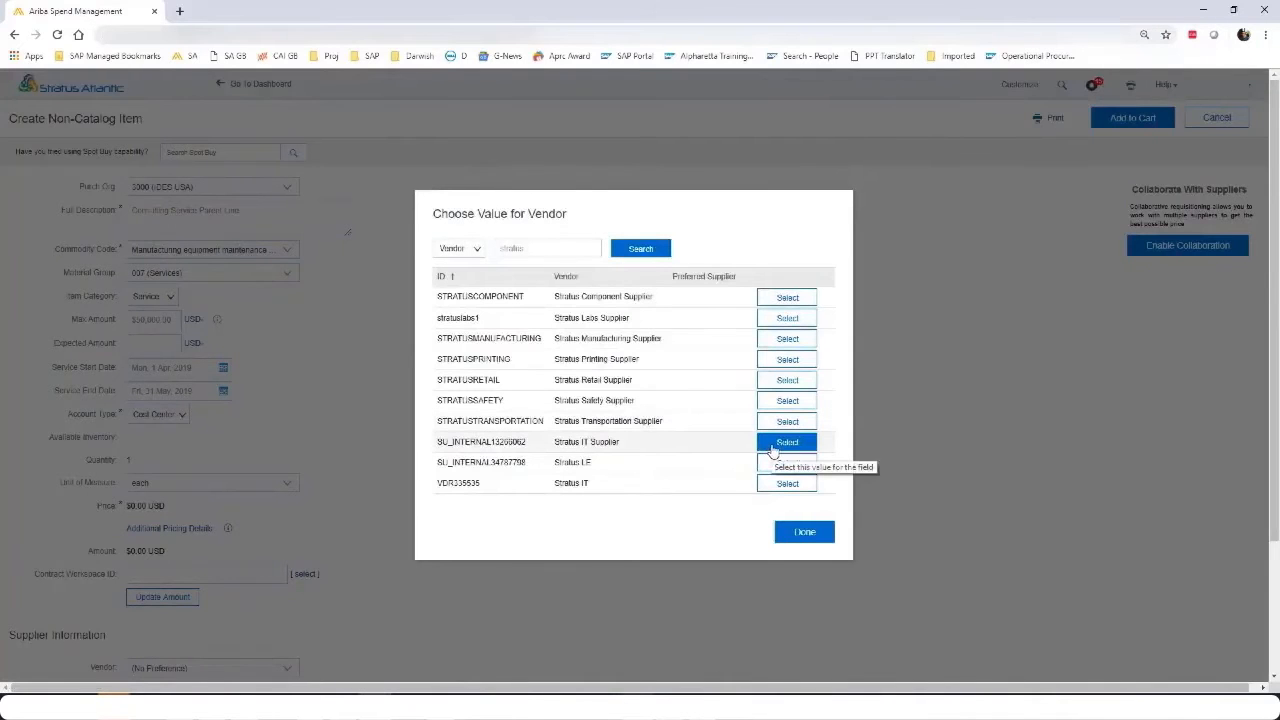
click(786, 442)
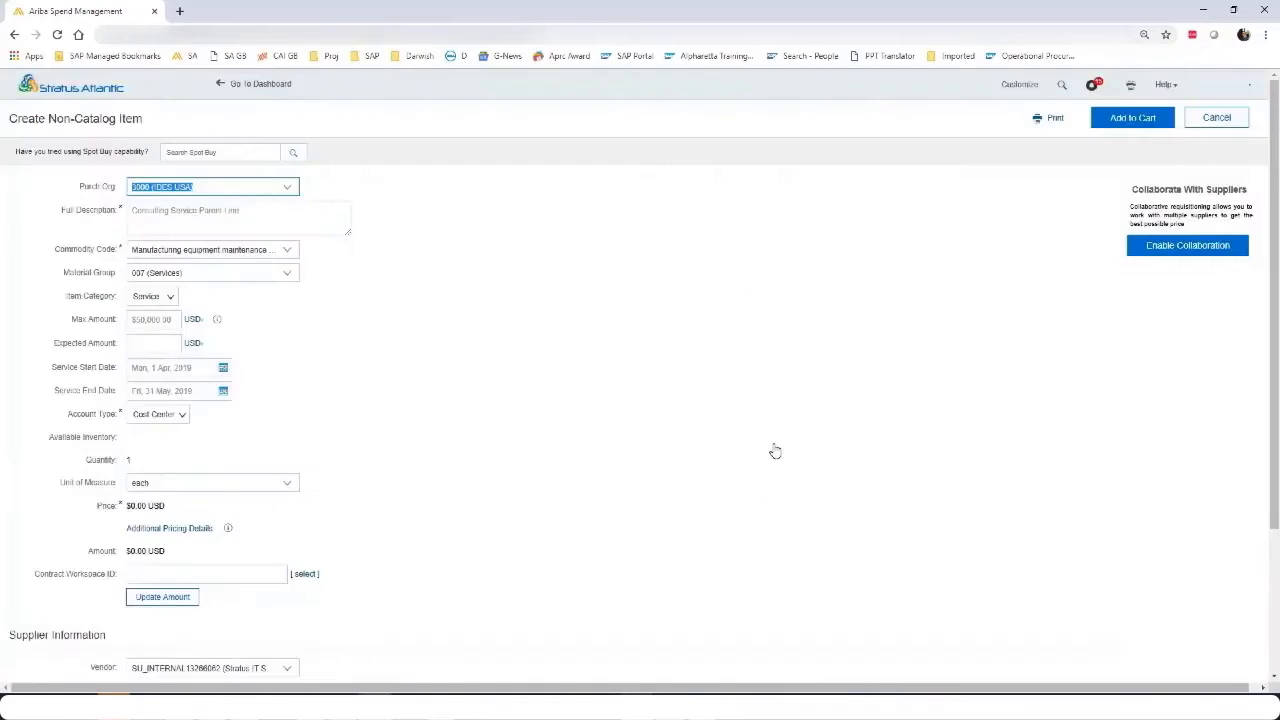
Add the consulting service item to the cart and proceed to checkout.
click(1117, 120)
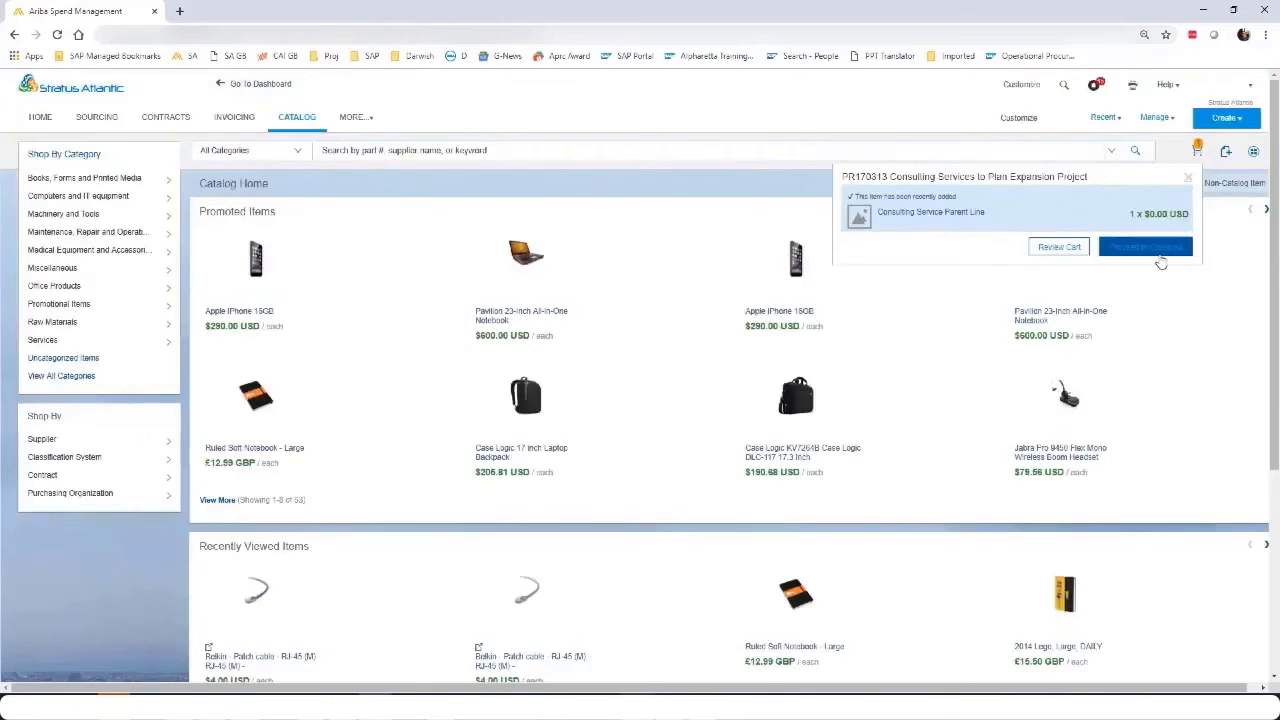
click(1146, 247)
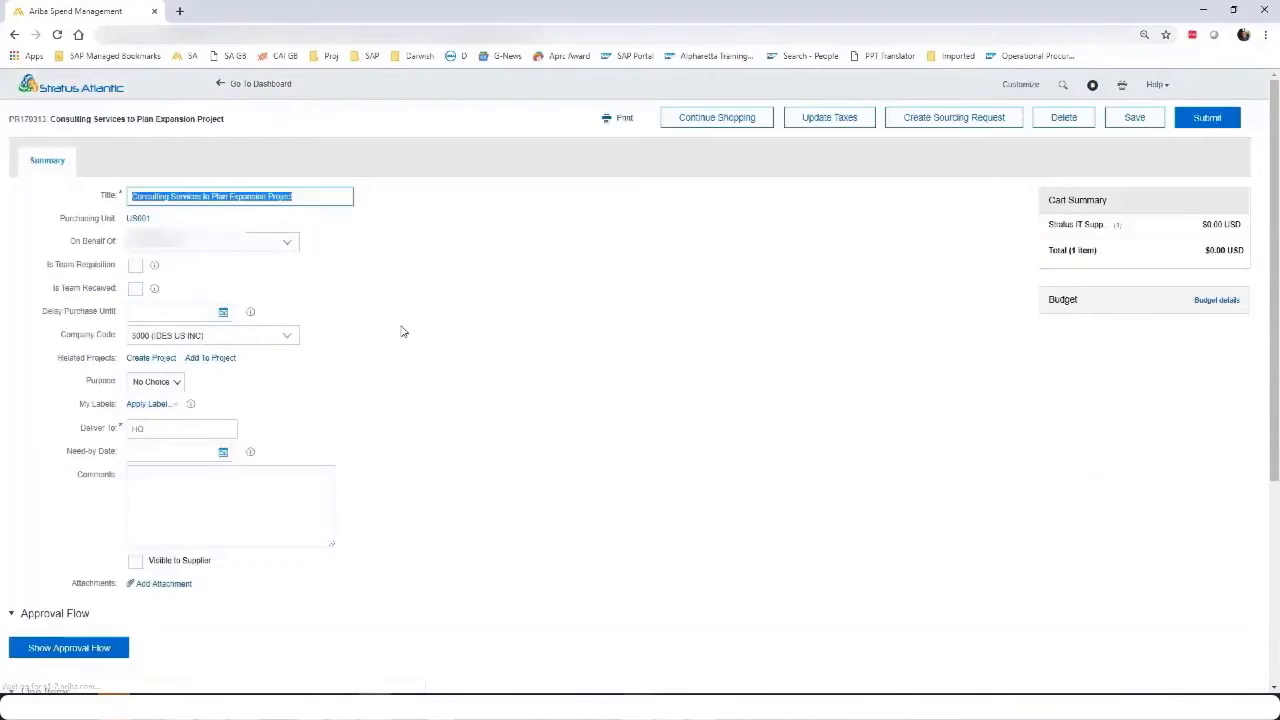
Add a non-catalog child item "Project Manager" under Consulting Service Parent Line, with commodity code Manufacturing equipment maintenance and repair services.
scroll(194, 542, down, 3)
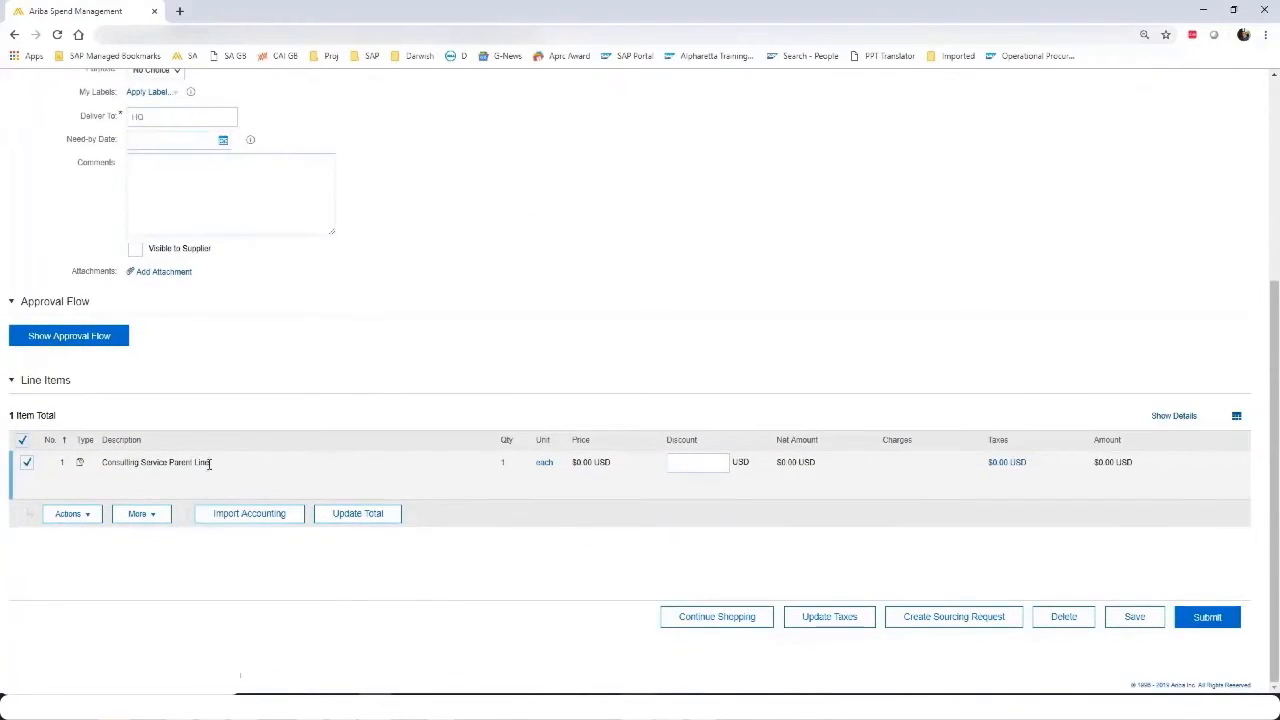
click(165, 520)
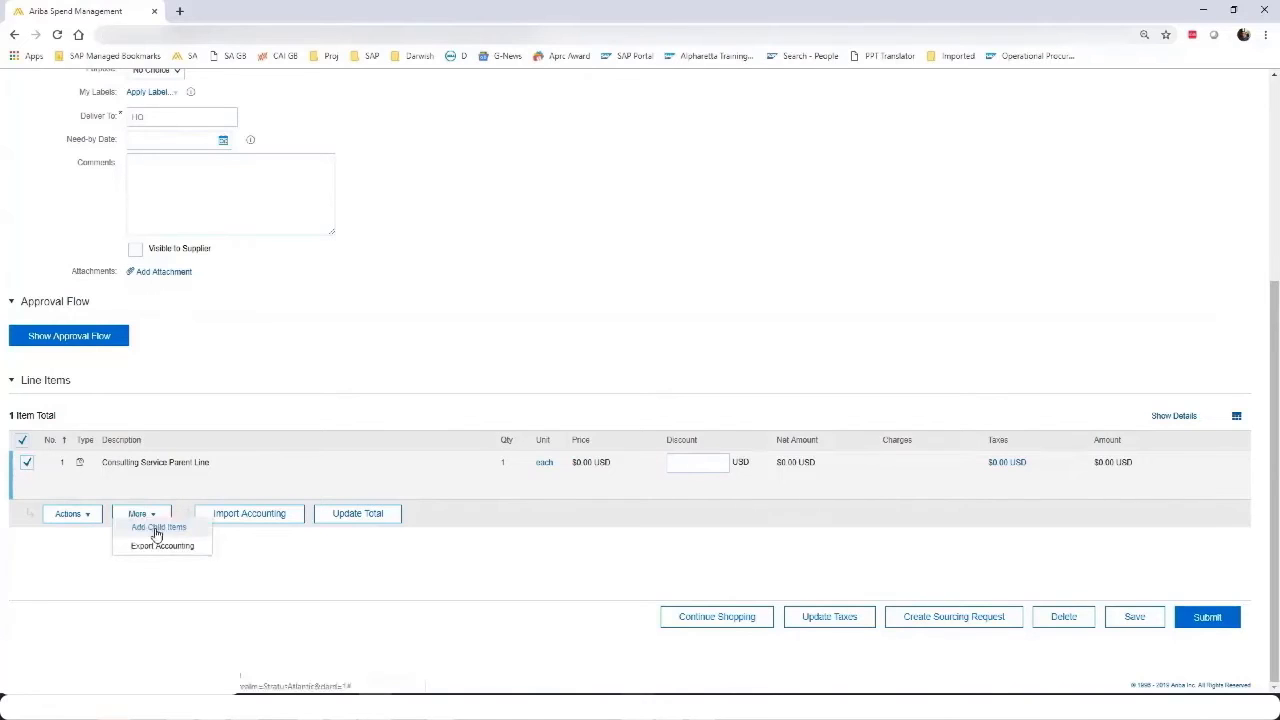
click(160, 533)
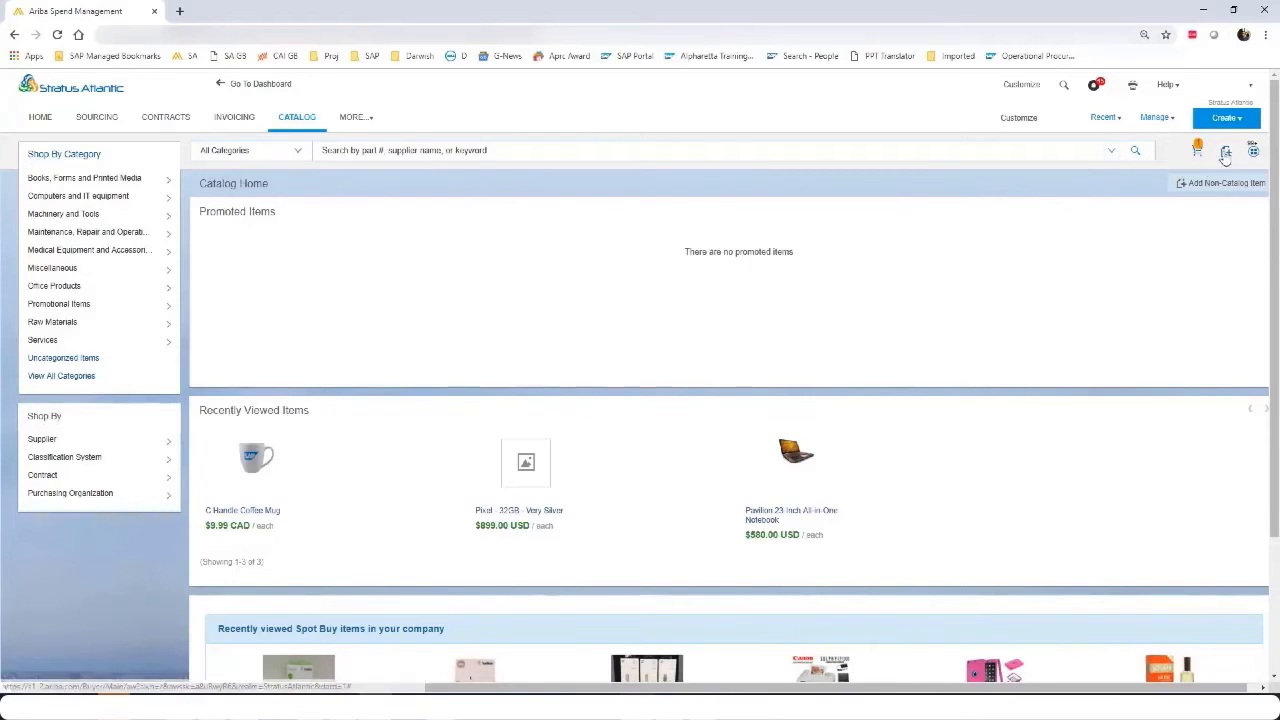
click(1192, 182)
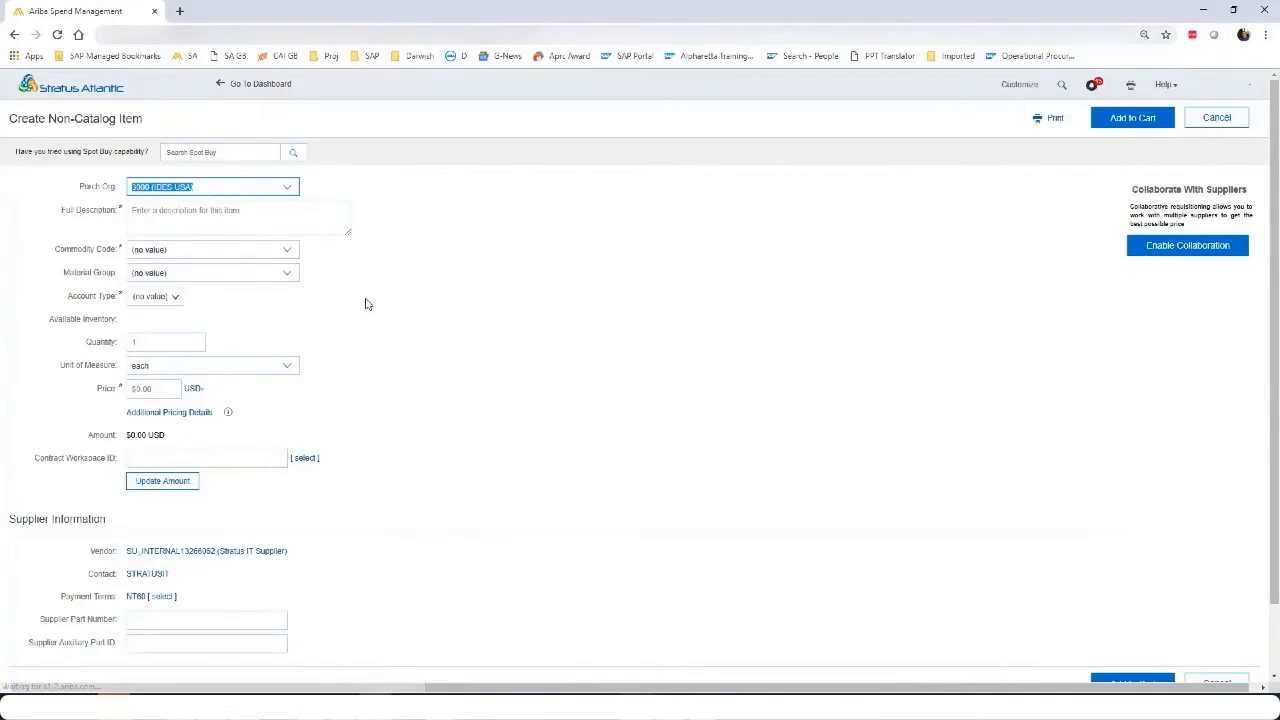
click(265, 213)
key(ctrl+a)
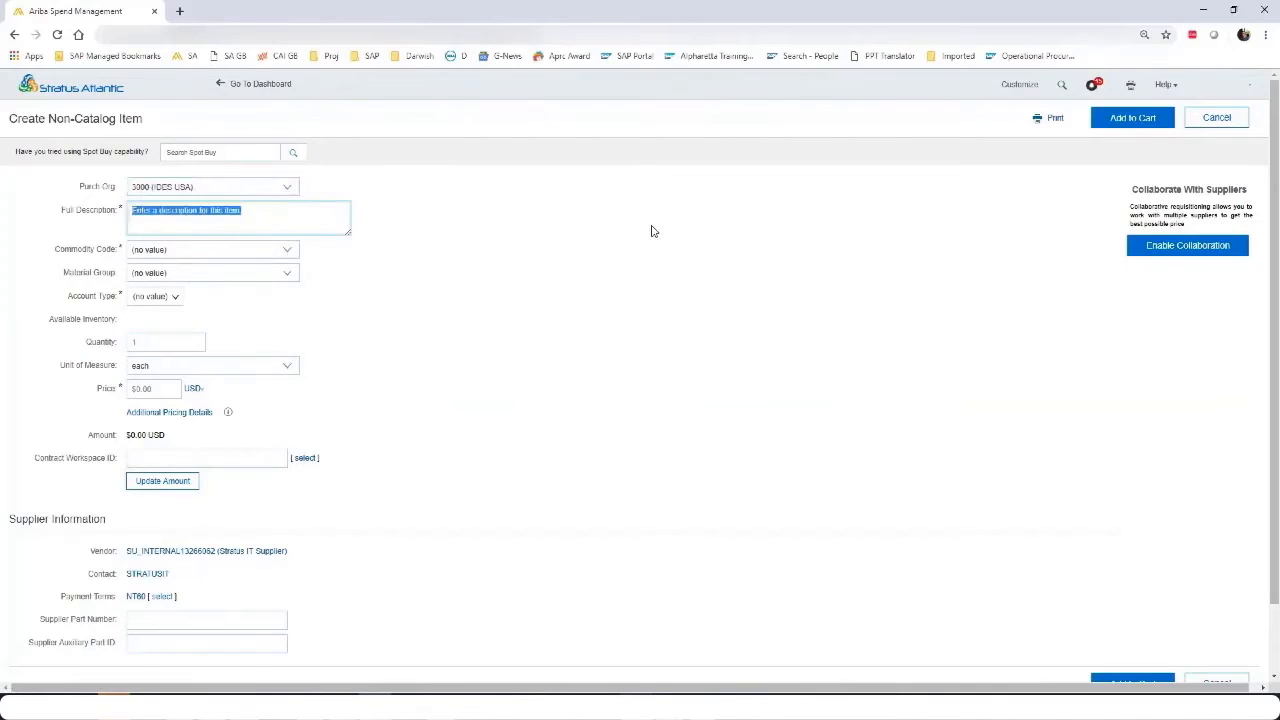
text(Project Manager)
click(287, 249)
click(218, 314)
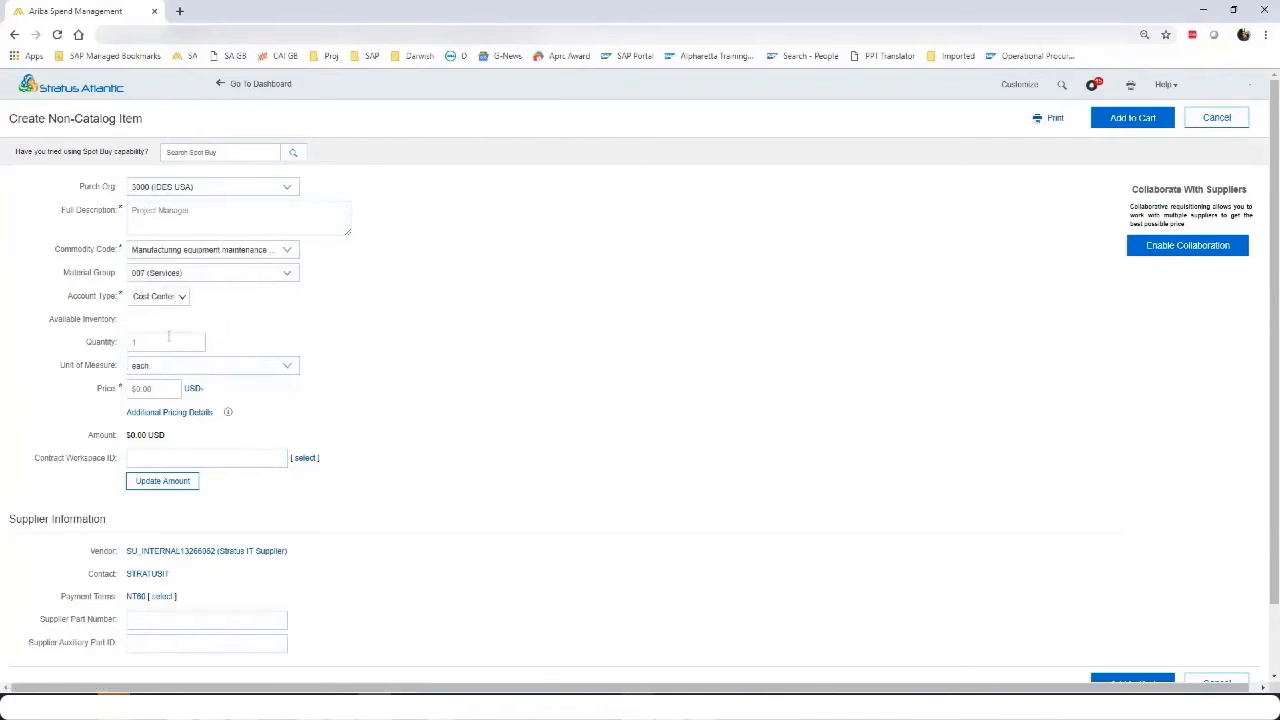
Set the child item's quantity to 100, unit of measure to hour and price to 50 USD, and update its amount.
click(158, 343)
click(182, 365)
click(289, 369)
click(186, 407)
click(140, 390)
click(180, 483)
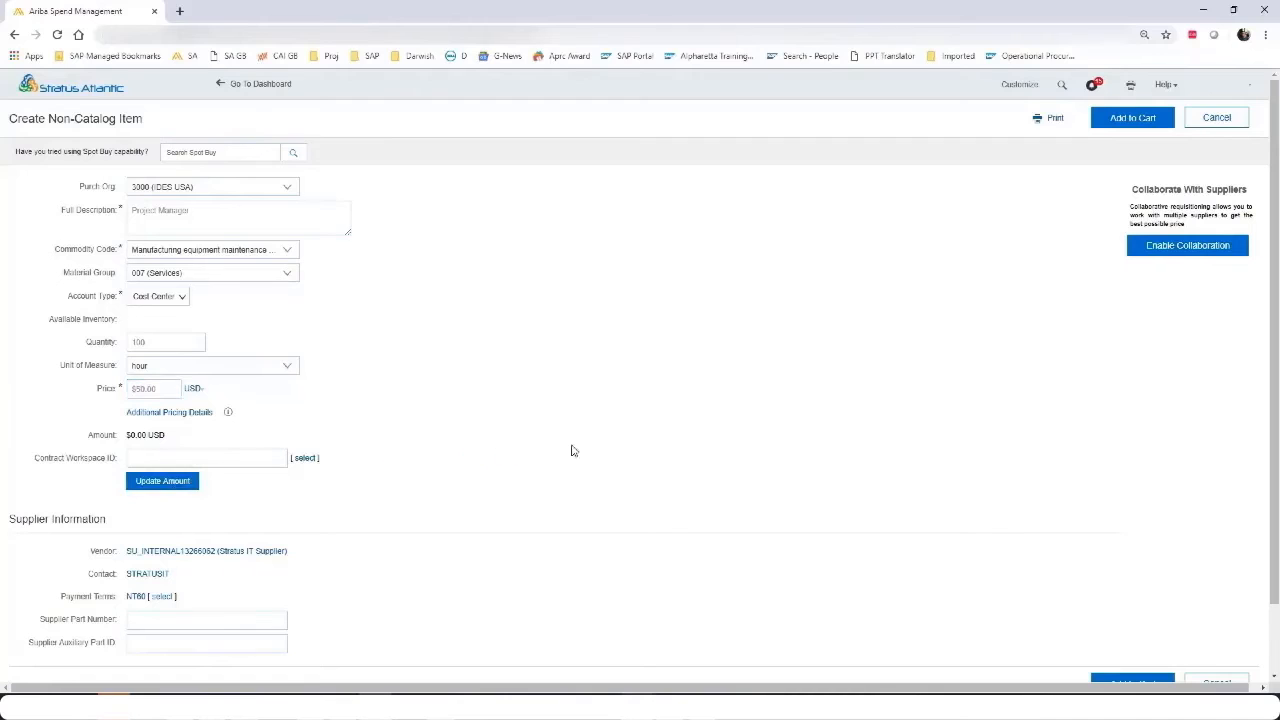
Add the Project Manager child item to the cart and proceed to checkout.
scroll(585, 449, down, 2)
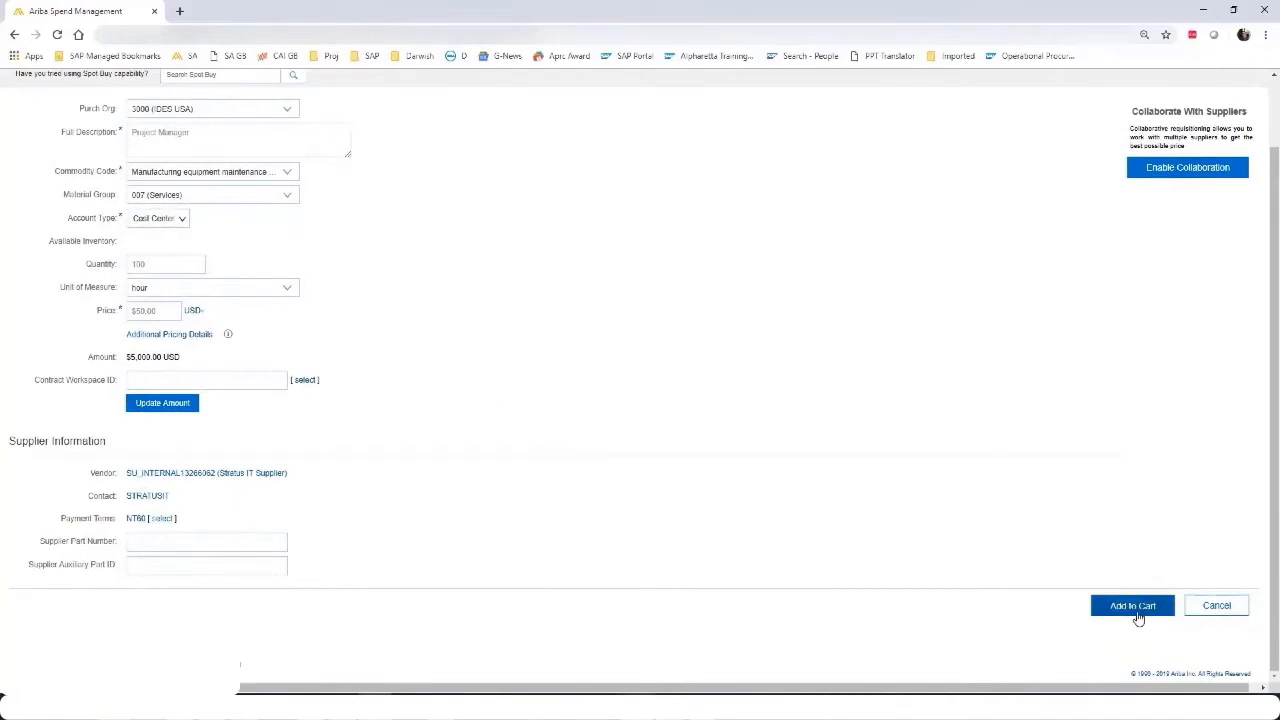
click(1135, 607)
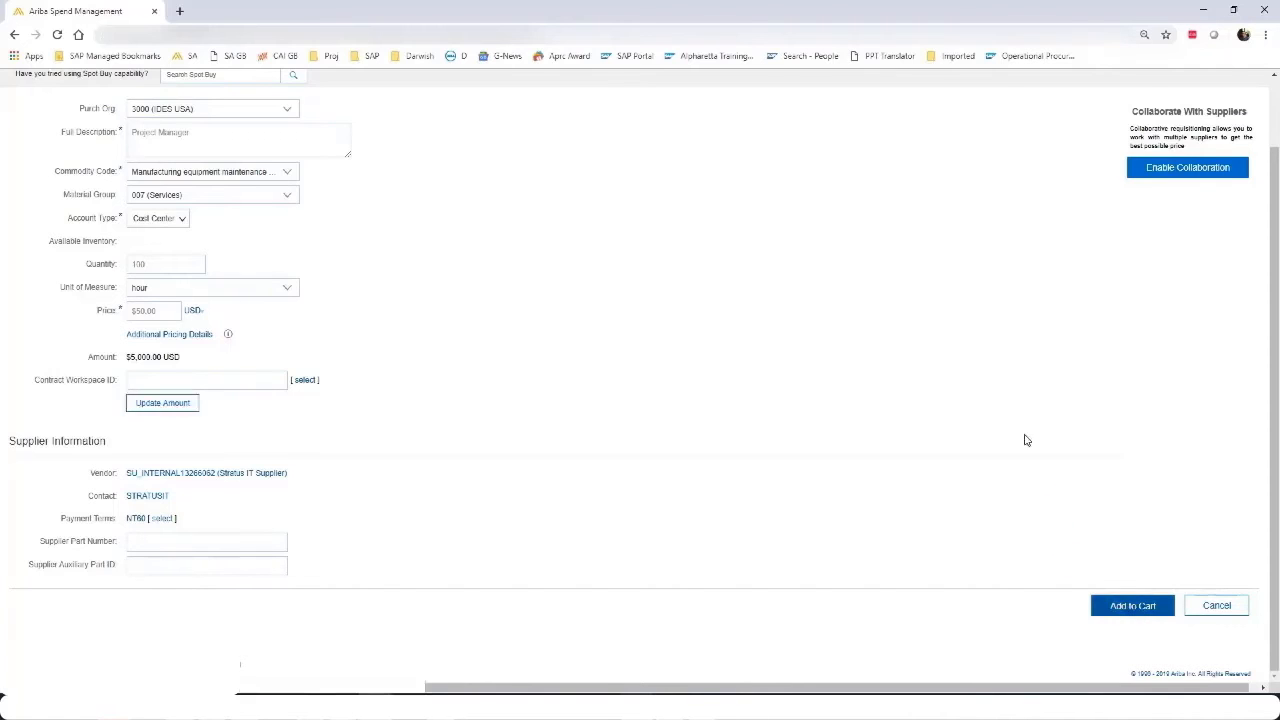
click(1152, 283)
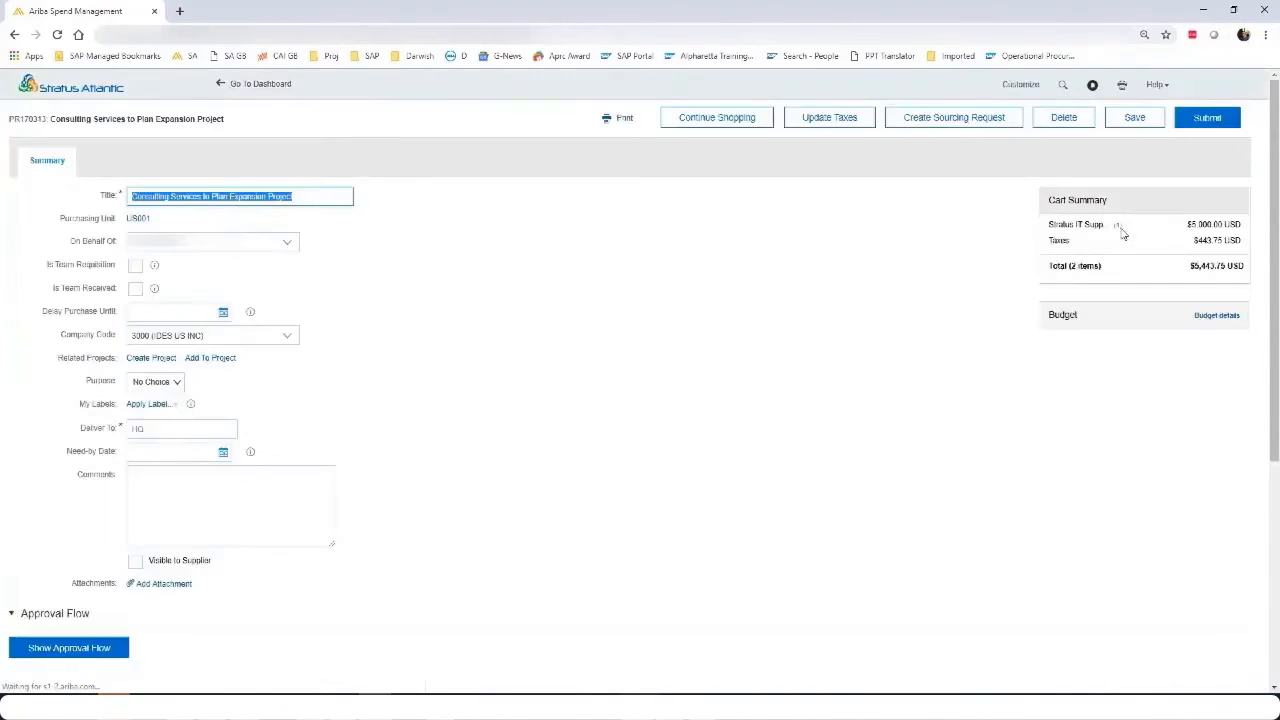
Display the approval flow and submit the requisition, opening the submitted requisition for review.
scroll(503, 380, down, 4)
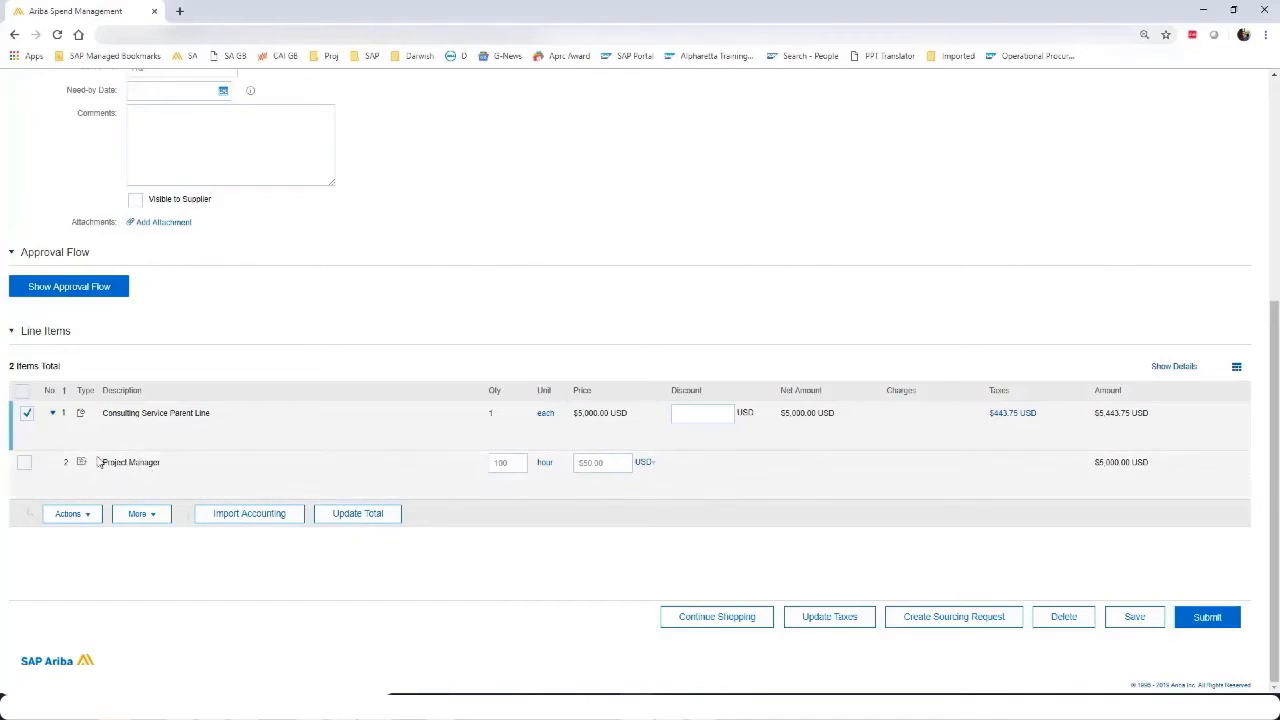
scroll(54, 419, up, 1)
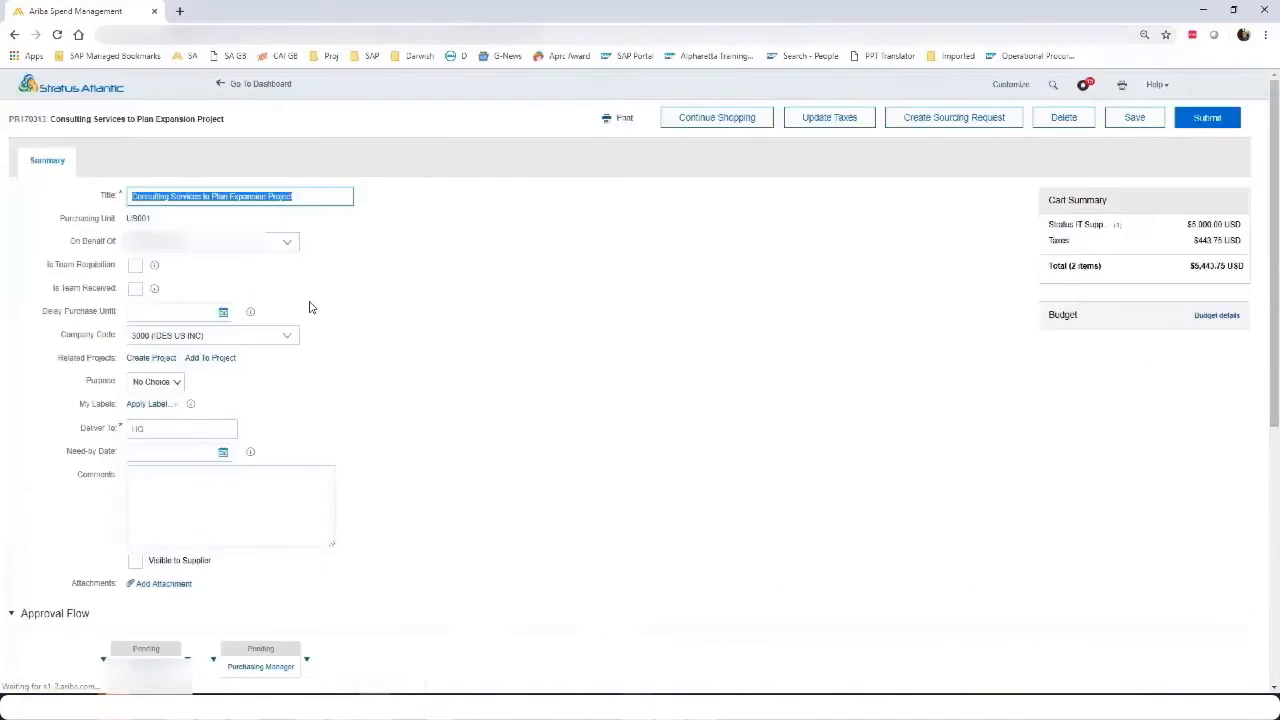
scroll(350, 388, down, 7)
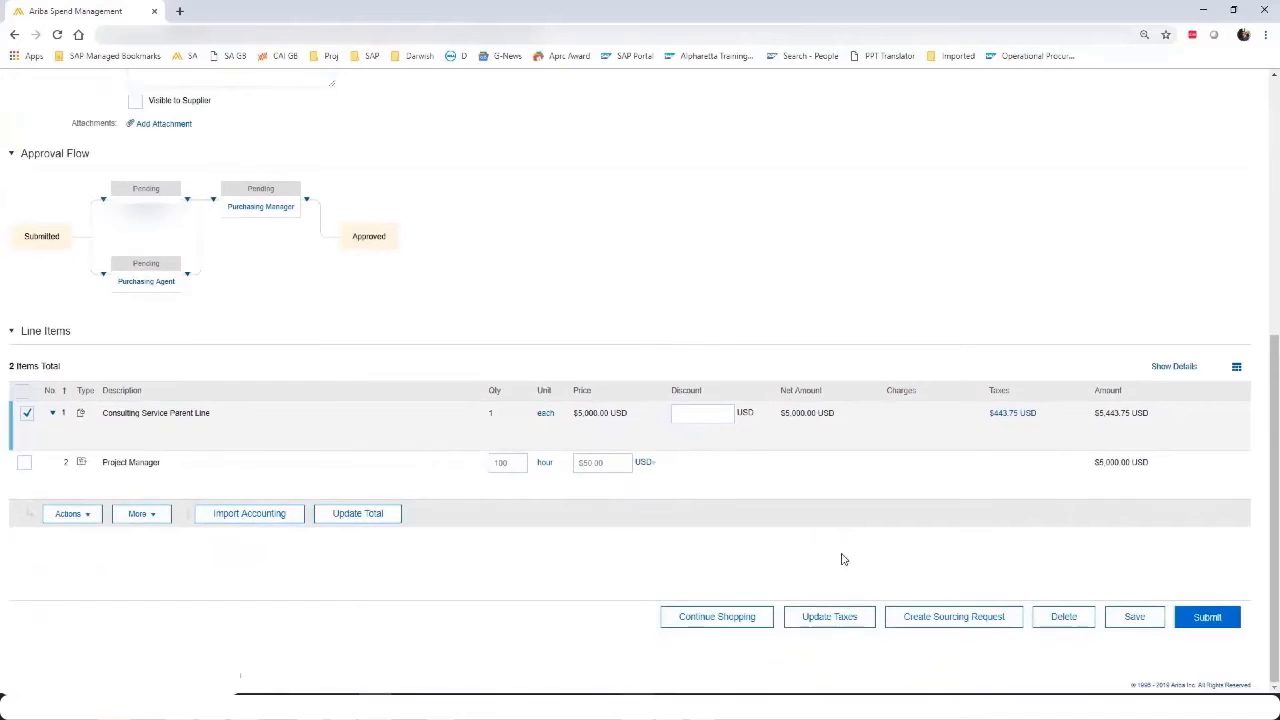
click(1200, 620)
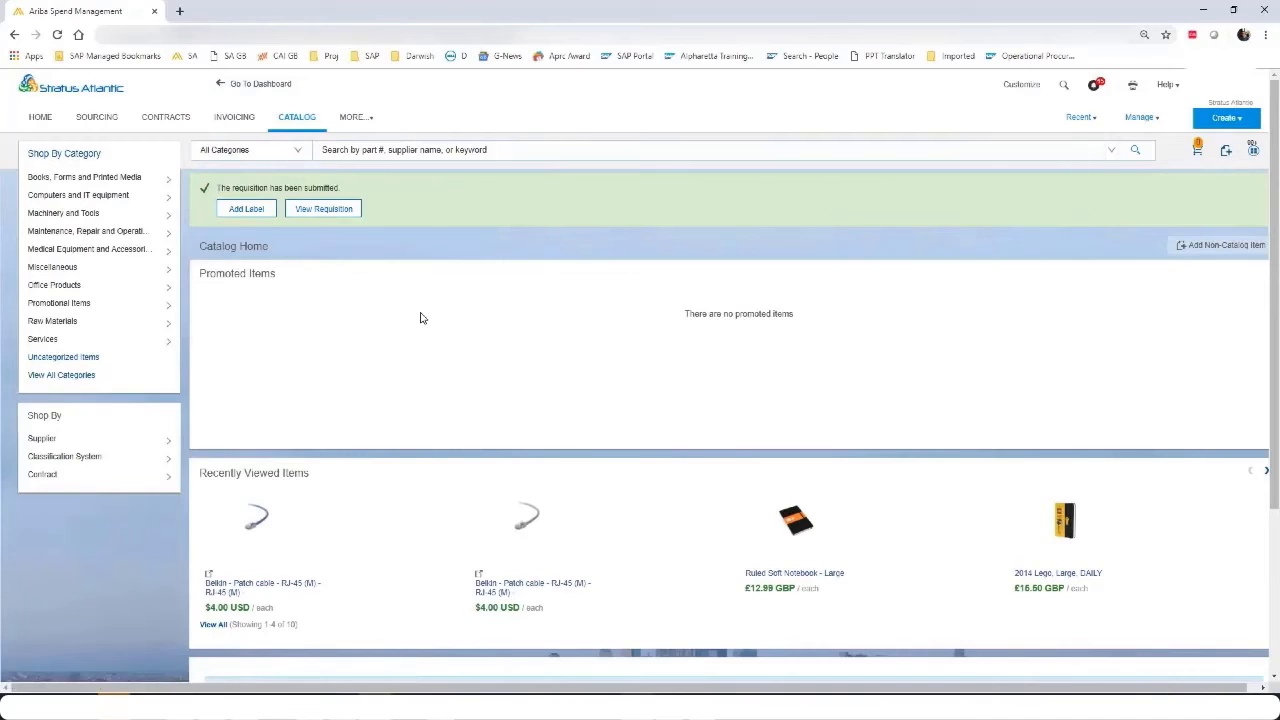
click(326, 210)
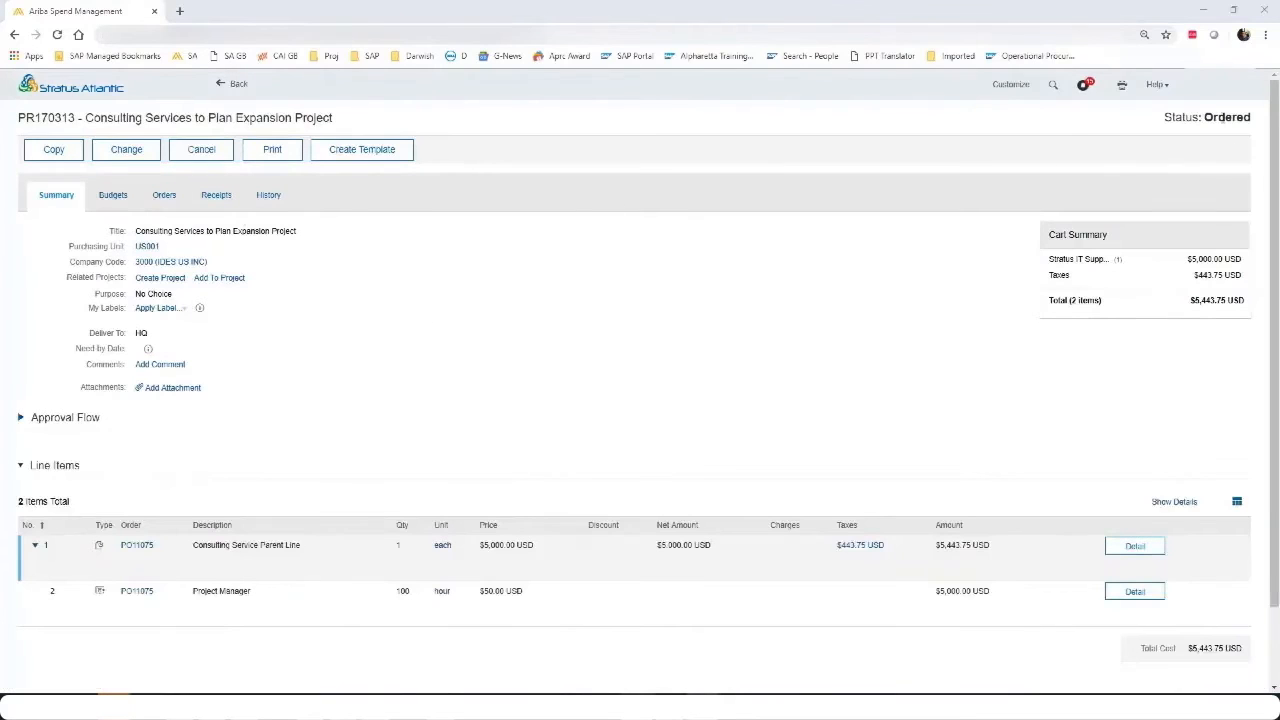
Open the purchase order linked to the Project Manager line and review the details of its Consulting Service Parent Line.
drag(1205, 117, 1255, 120)
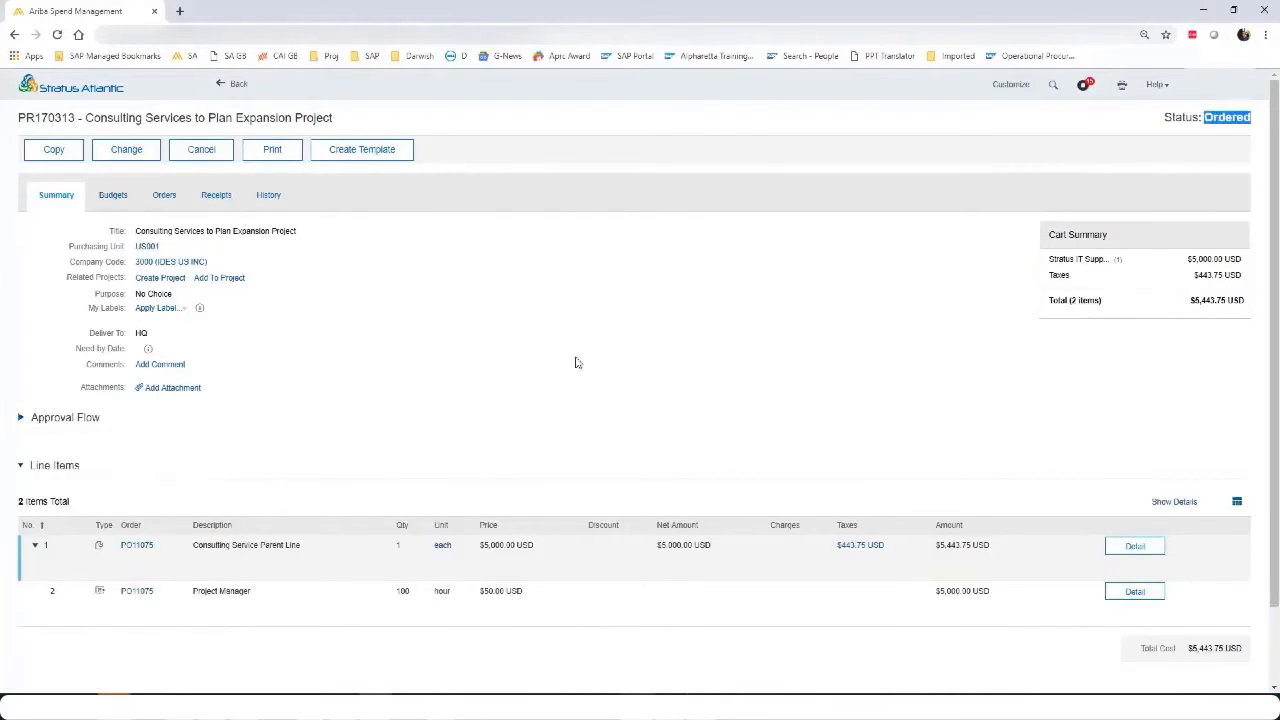
click(137, 592)
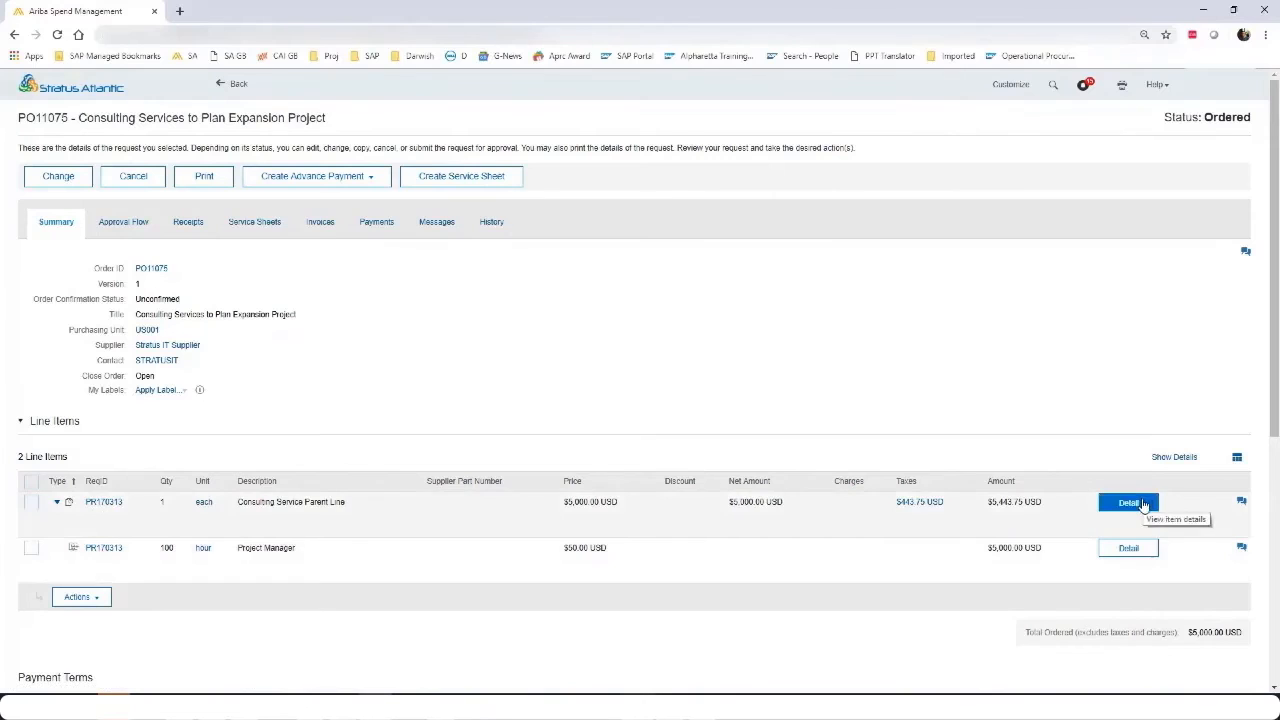
click(1130, 503)
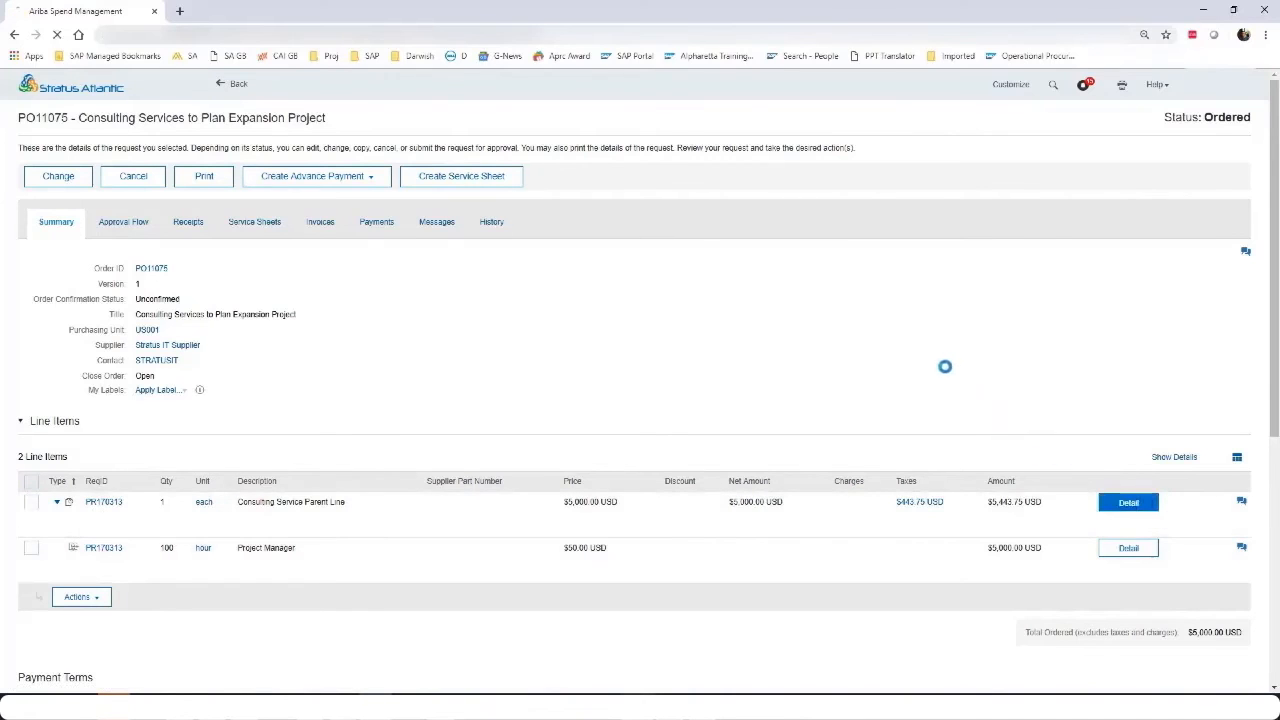
scroll(808, 330, down, 2)
scroll(805, 330, down, 1)
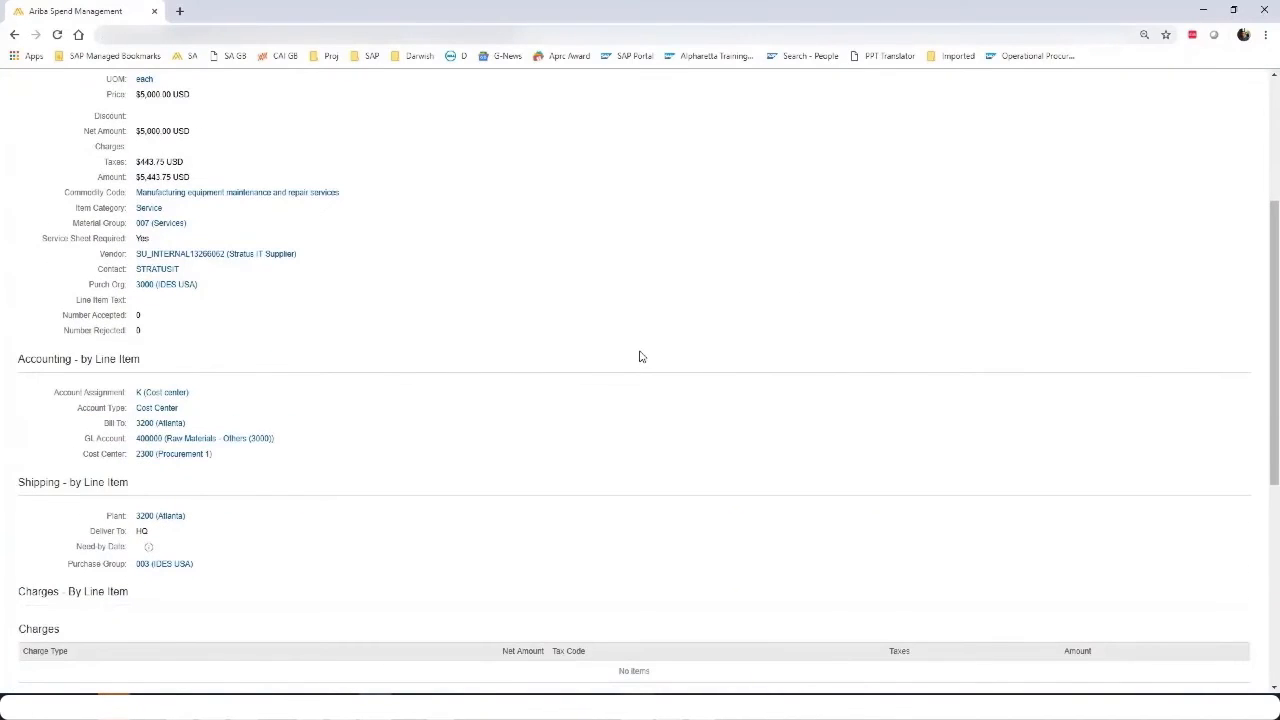
scroll(640, 357, up, 2)
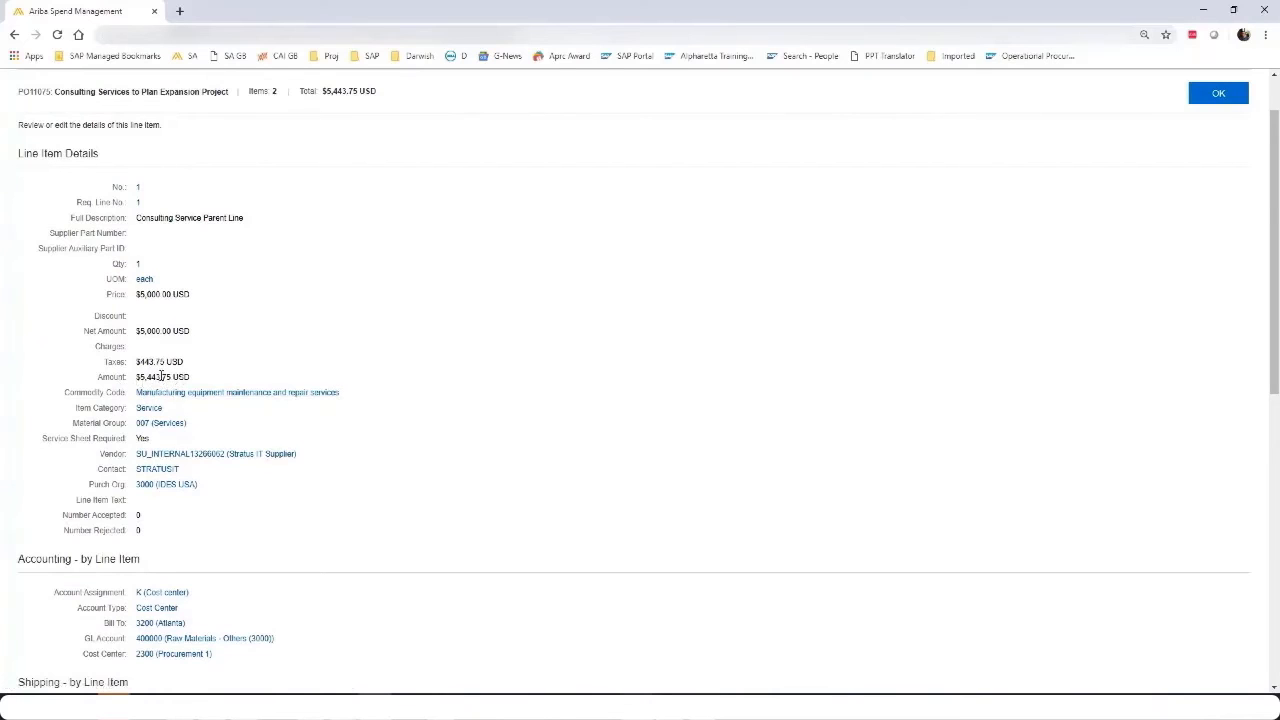
click(1218, 93)
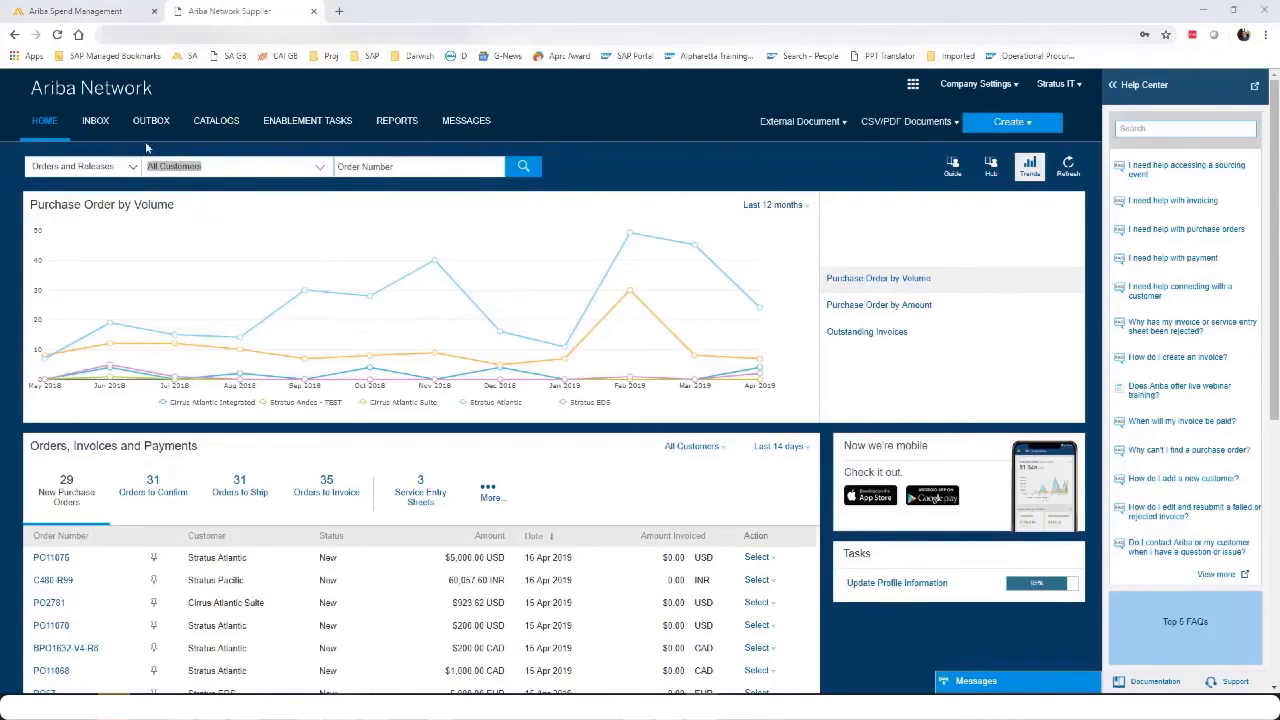
In the supplier's Ariba Network inbox, open the newest Stratus Atlantic order and examine its header and service line items.
click(95, 122)
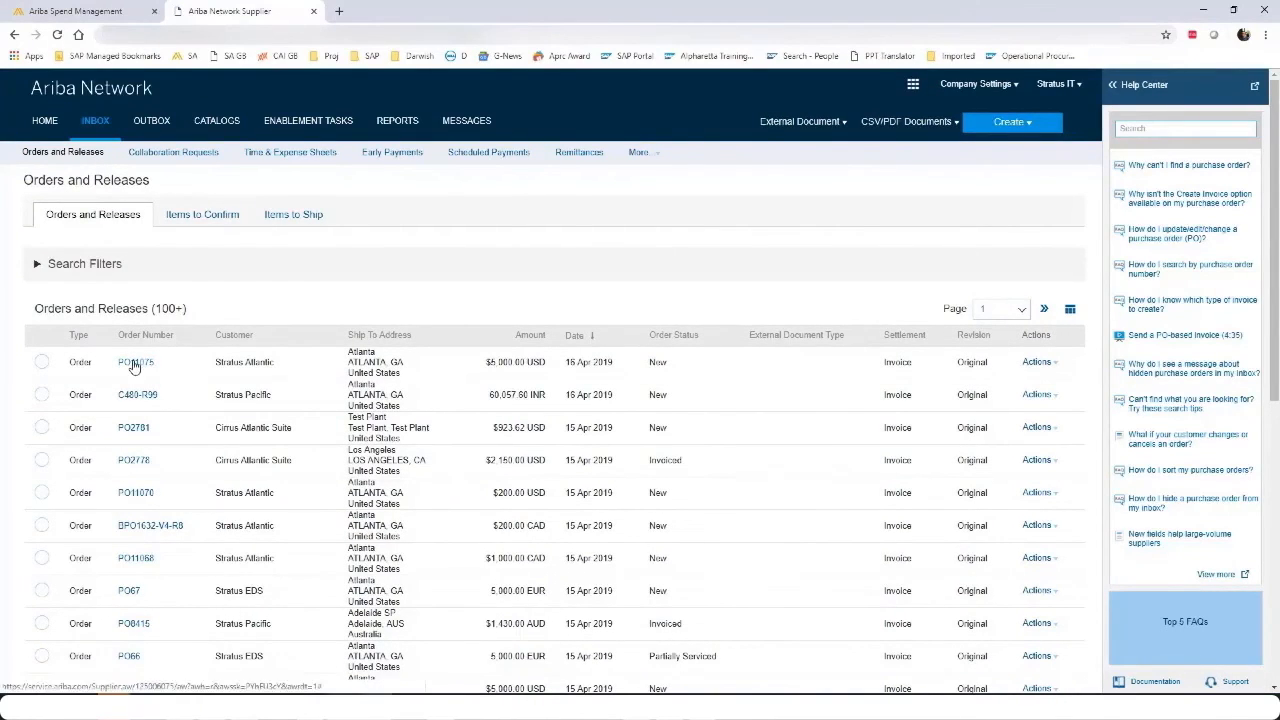
drag(139, 366, 334, 297)
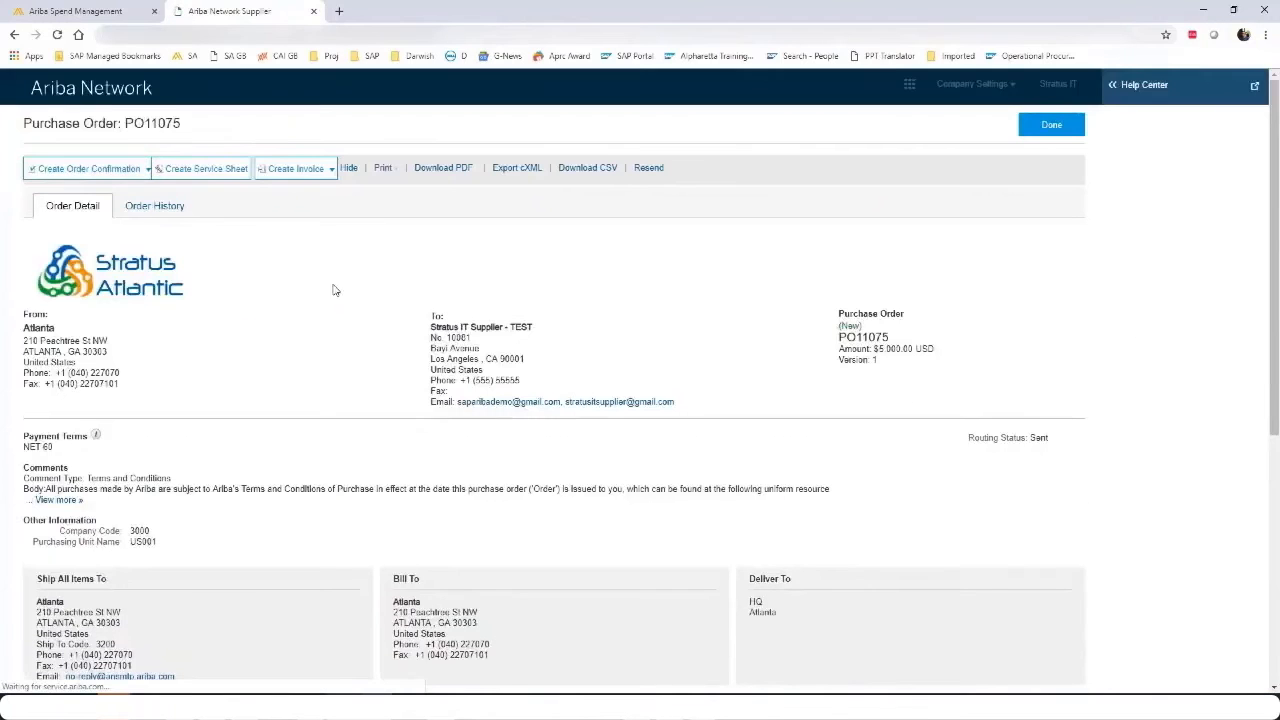
scroll(280, 326, down, 5)
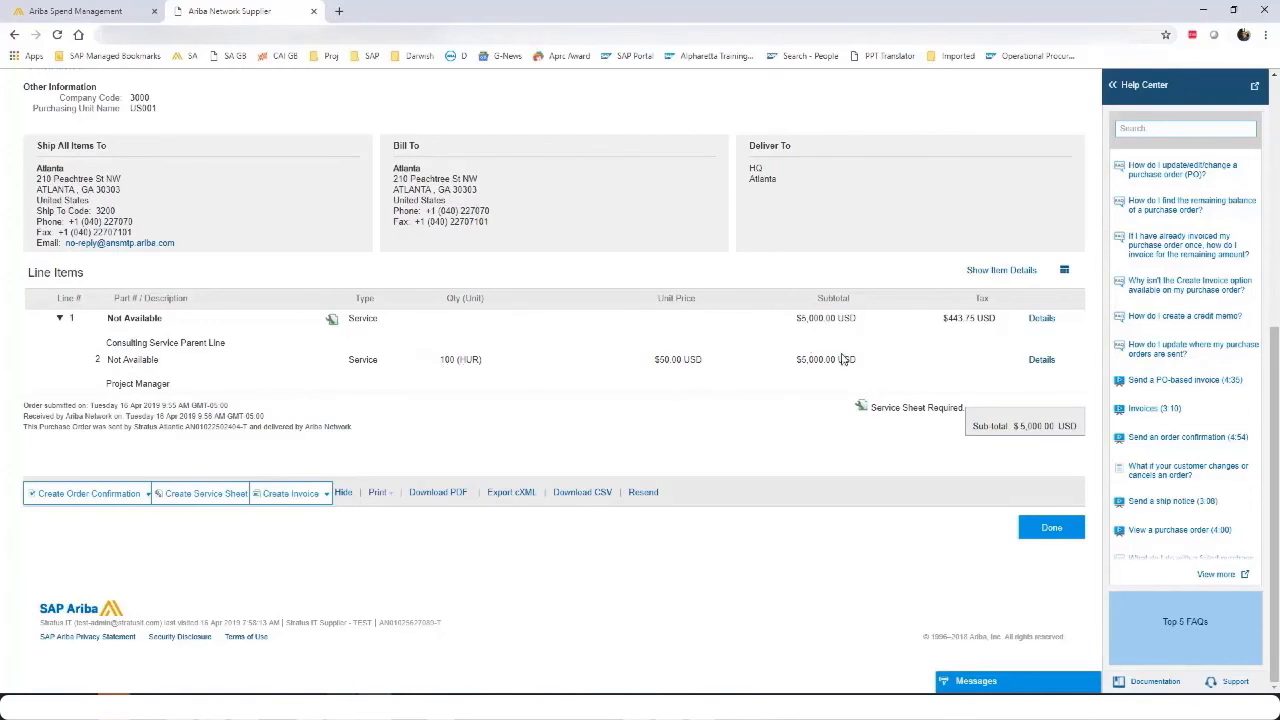
scroll(658, 330, up, 4)
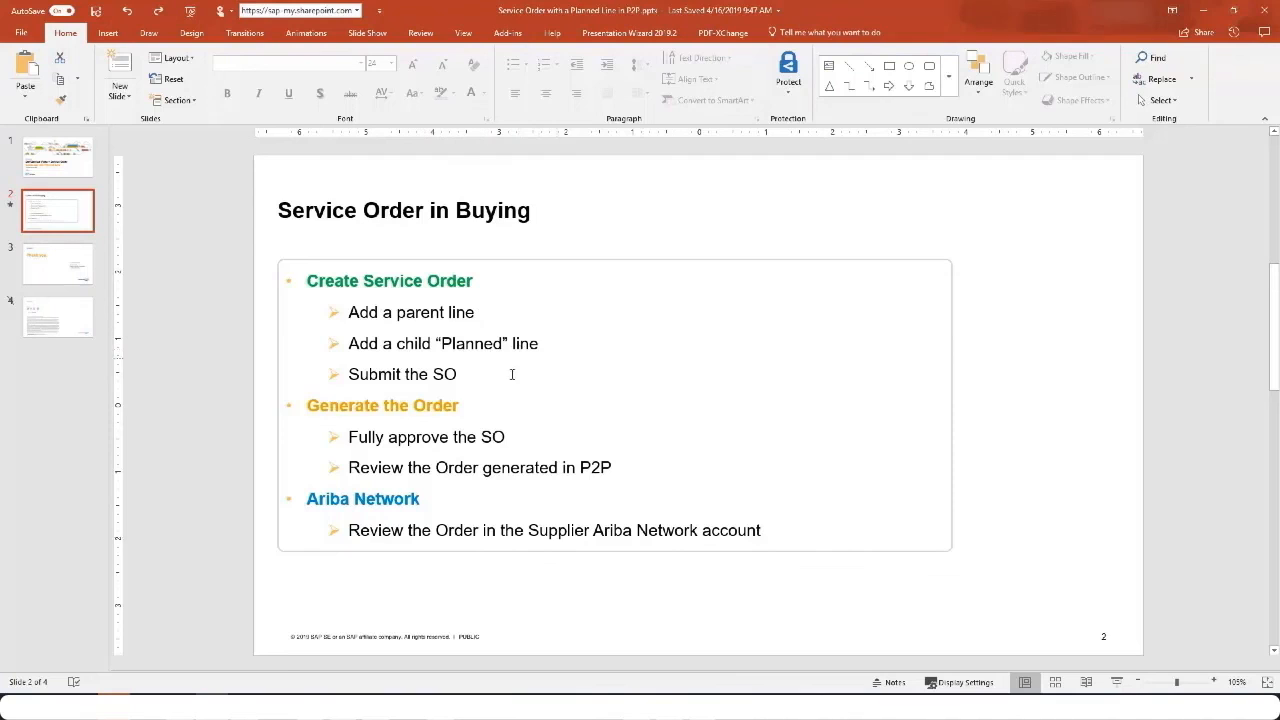
Switch to PowerPoint and start the slide show from the "Service Order in Buying" slide.
click(1117, 682)
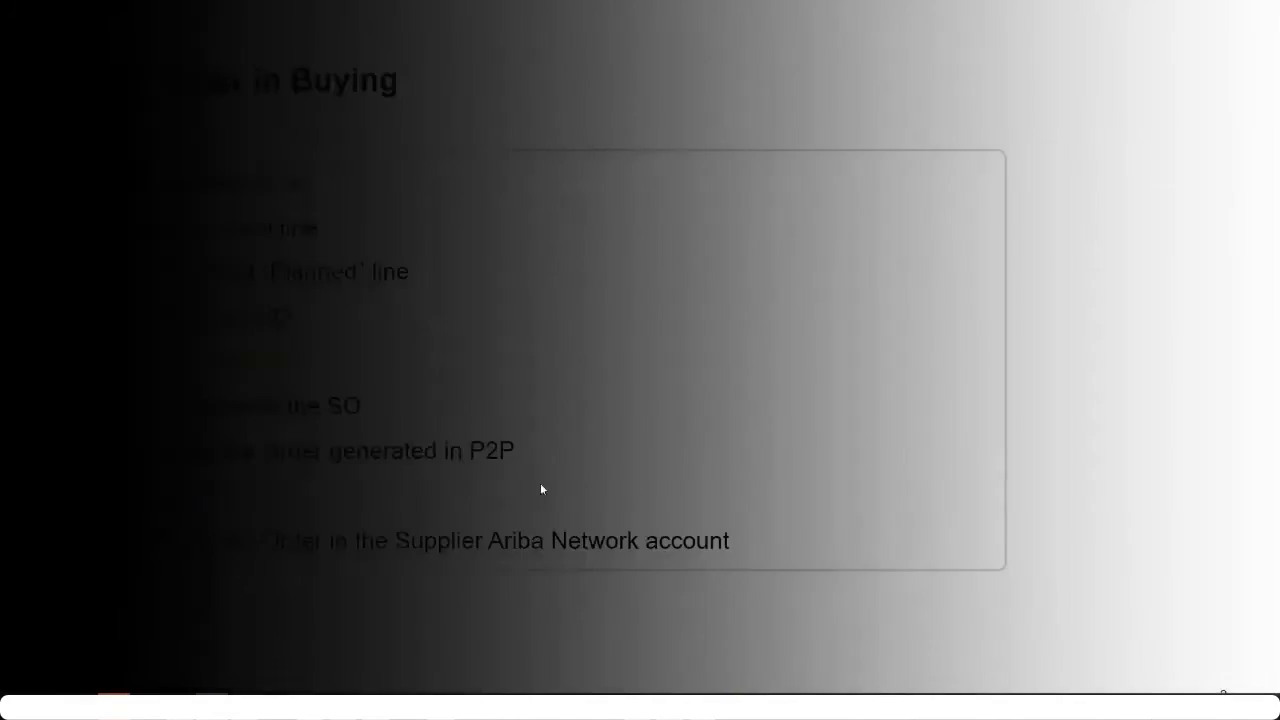